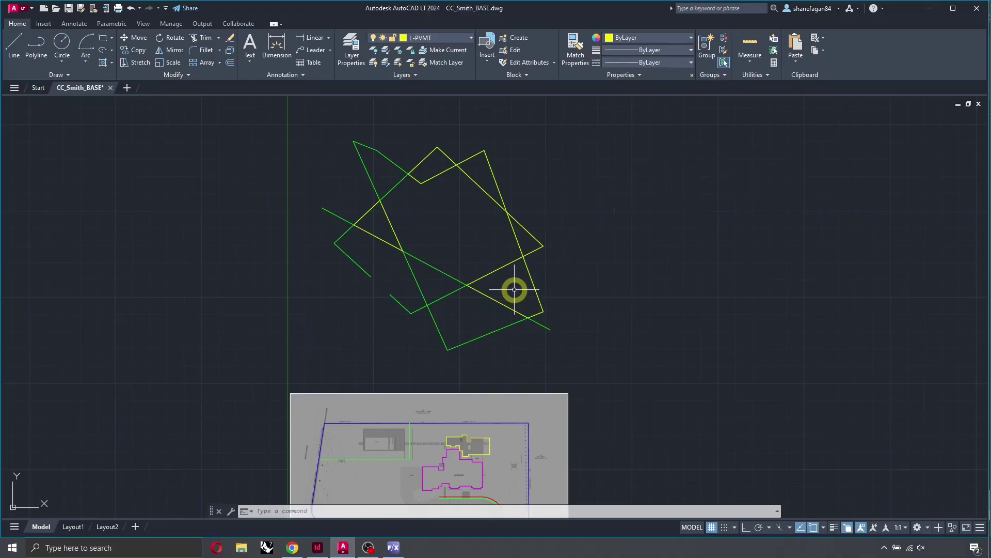
Examine the site plan's pool paving, residence and driveway areas, including the pattern on the pool deck.
scroll(388, 478, "up", 6)
scroll(366, 280, "up", 4)
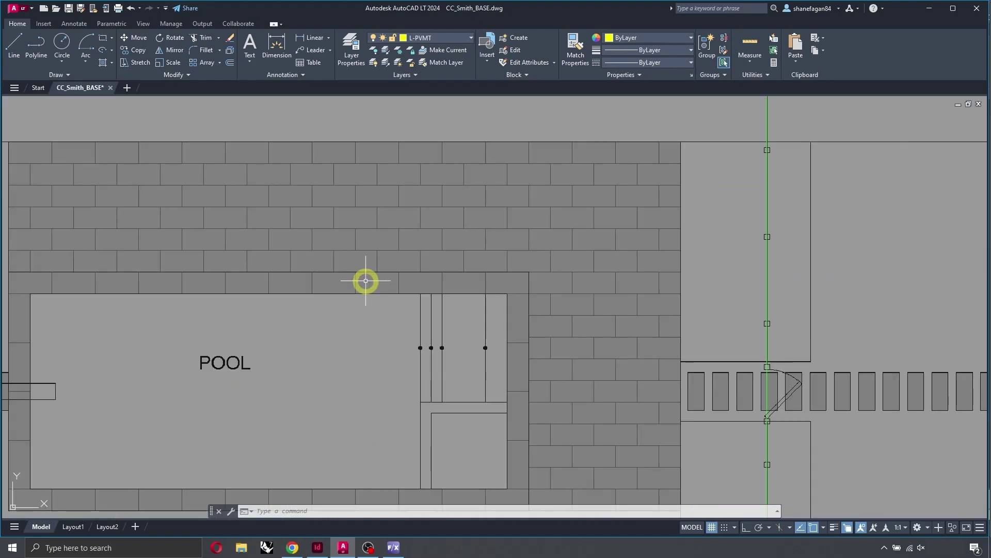
scroll(235, 230, "down", 4)
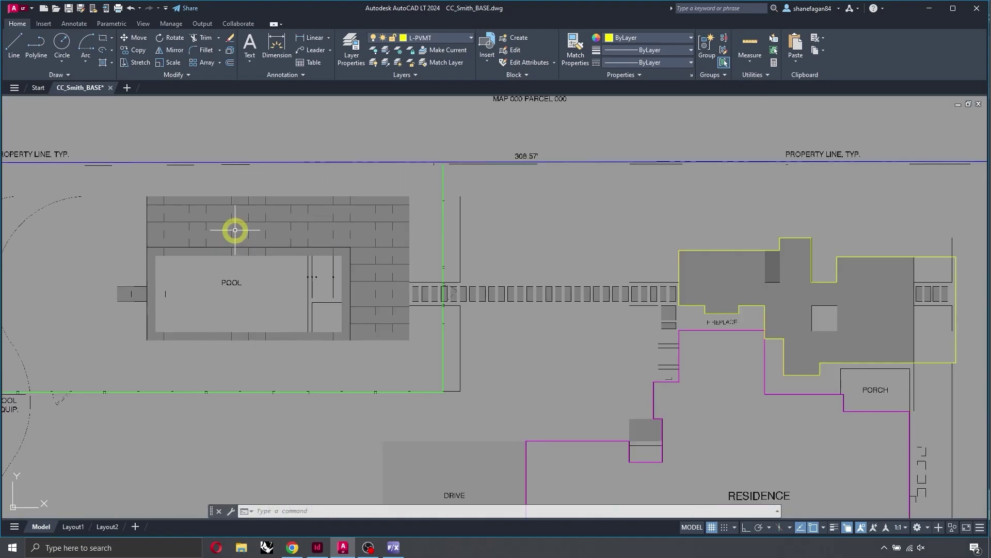
scroll(235, 230, "down", 5)
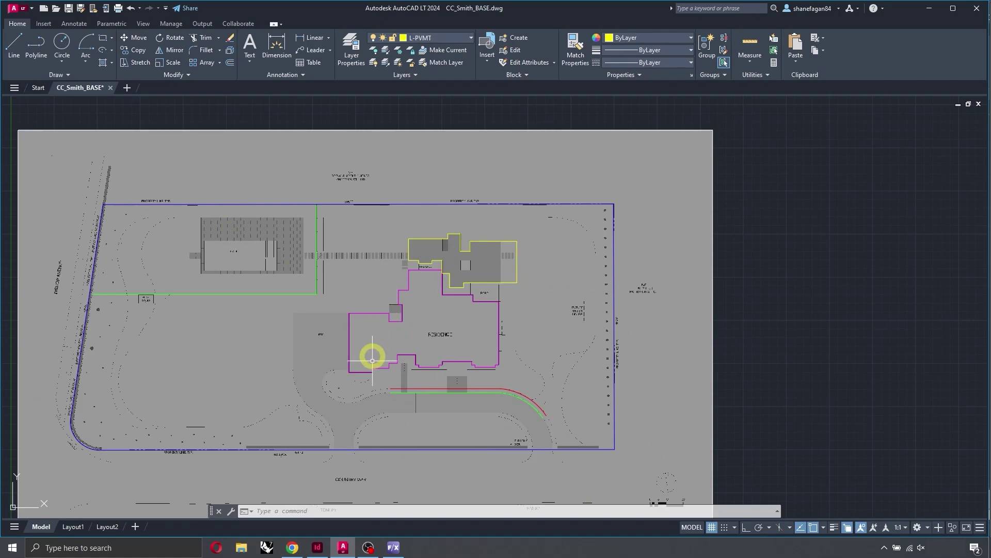
scroll(348, 418, "up", 3)
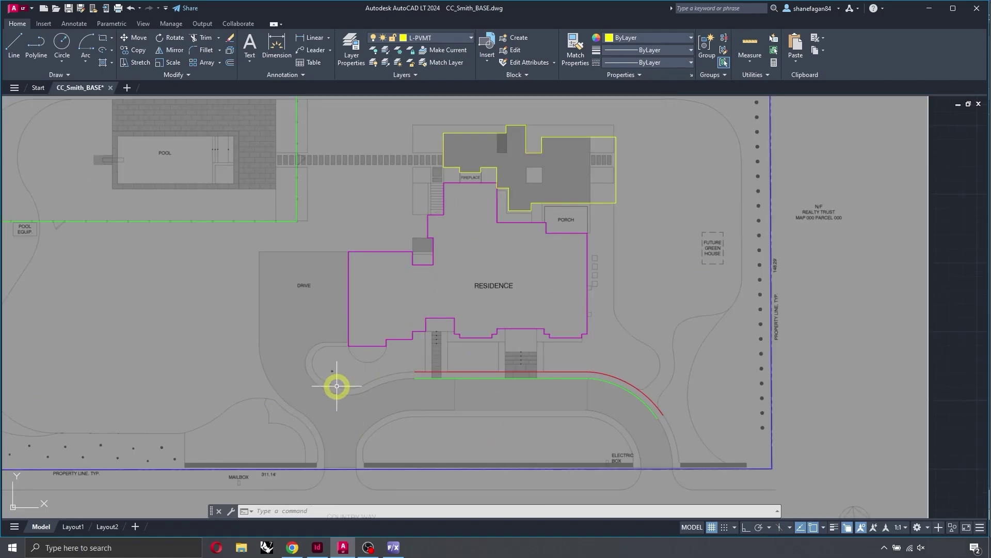
scroll(337, 385, "down", 5)
scroll(343, 115, "up", 4)
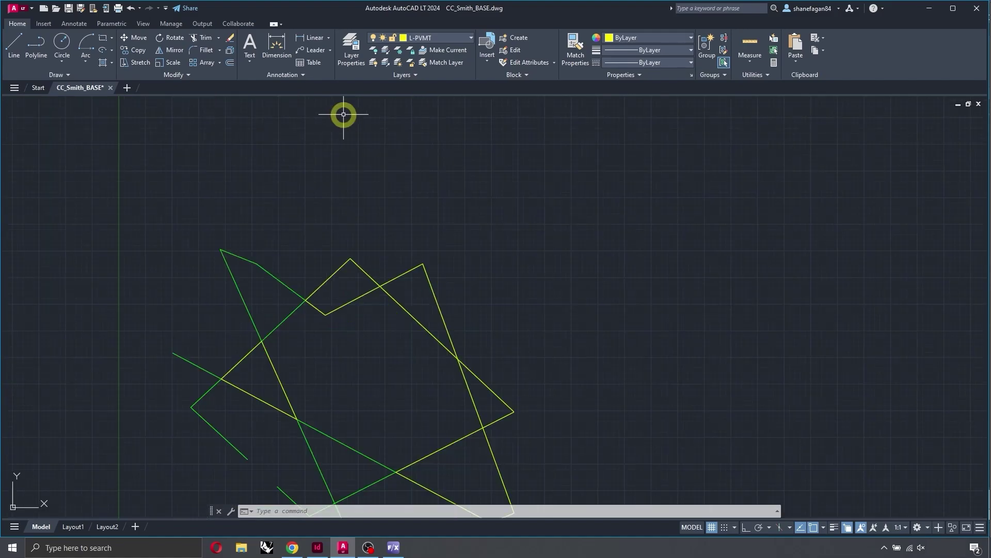
Draw a rectangle with two corner points in the empty area beside the overlapping yellow and green shapes.
scroll(268, 205, "down", 2)
key("Escape")
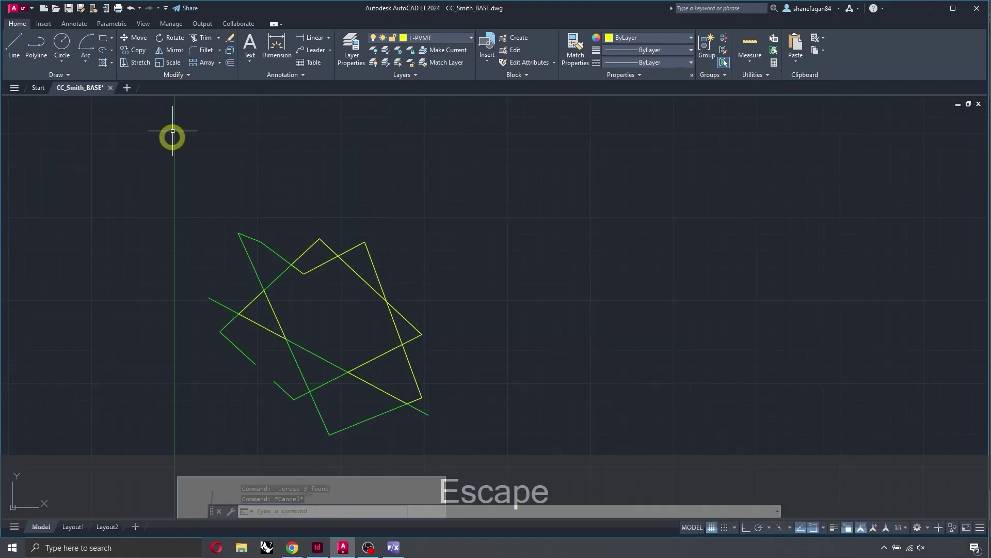
left_click(101, 41)
left_click(521, 185)
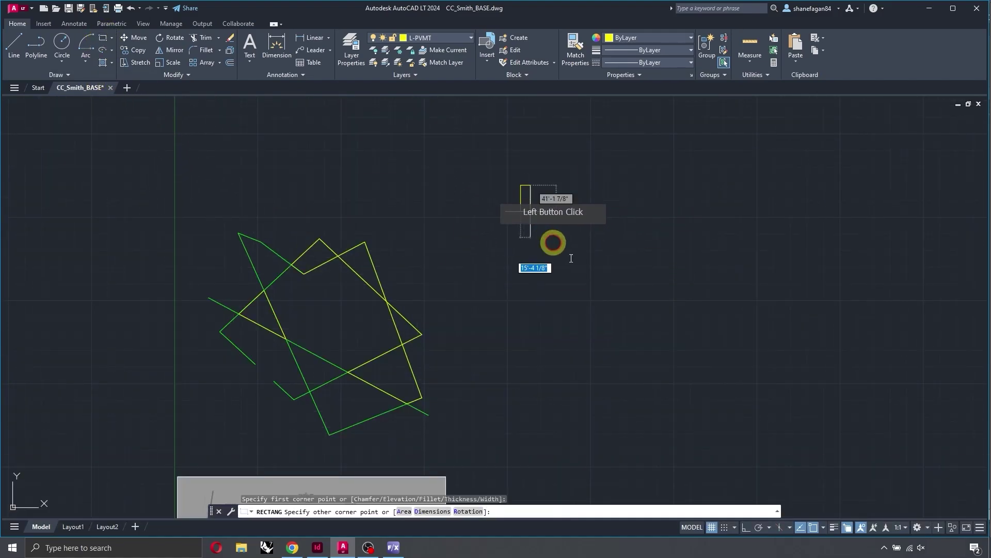
left_click(665, 284)
scroll(753, 203, "up", 2)
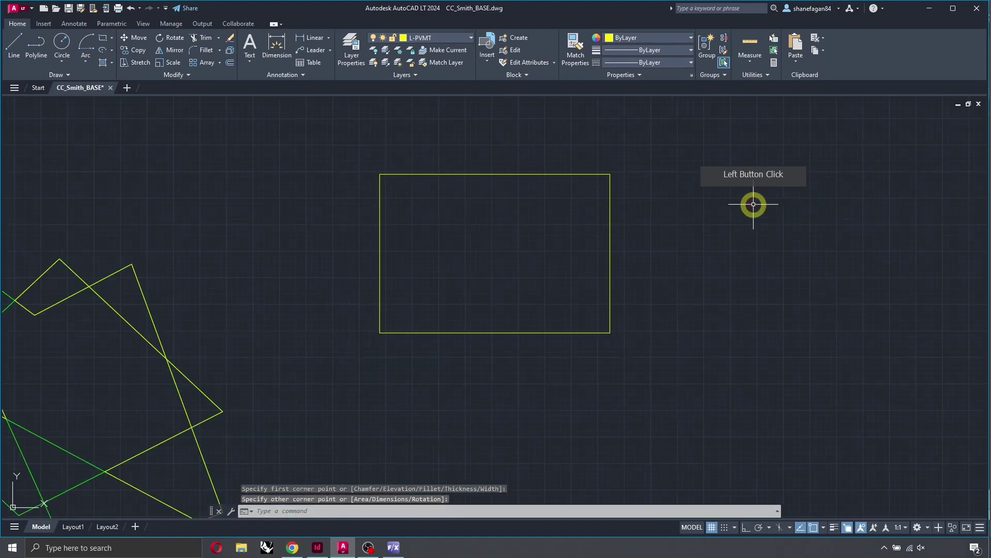
Add a new layer to the drawing's layer list.
left_click(352, 48)
left_click(478, 173)
left_click(482, 133)
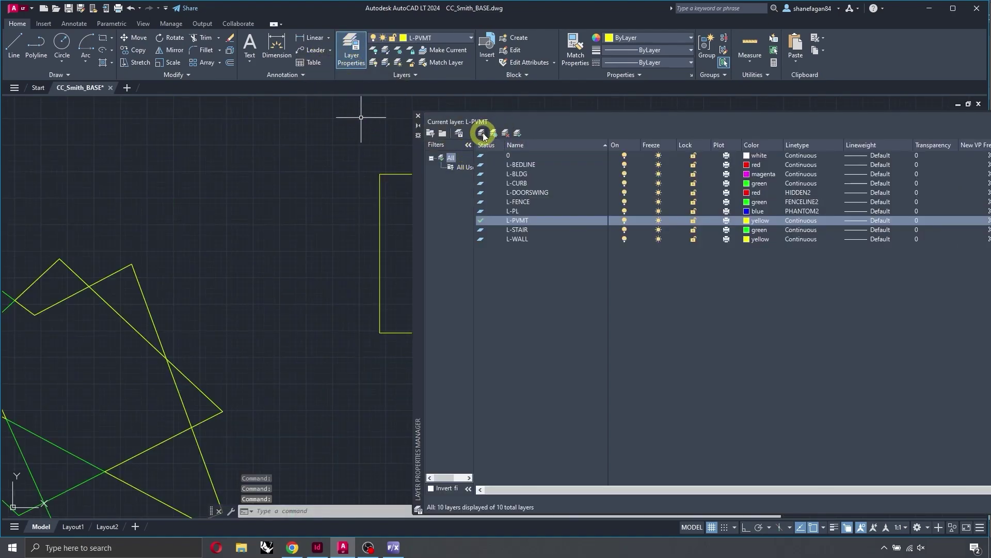
left_click(539, 232)
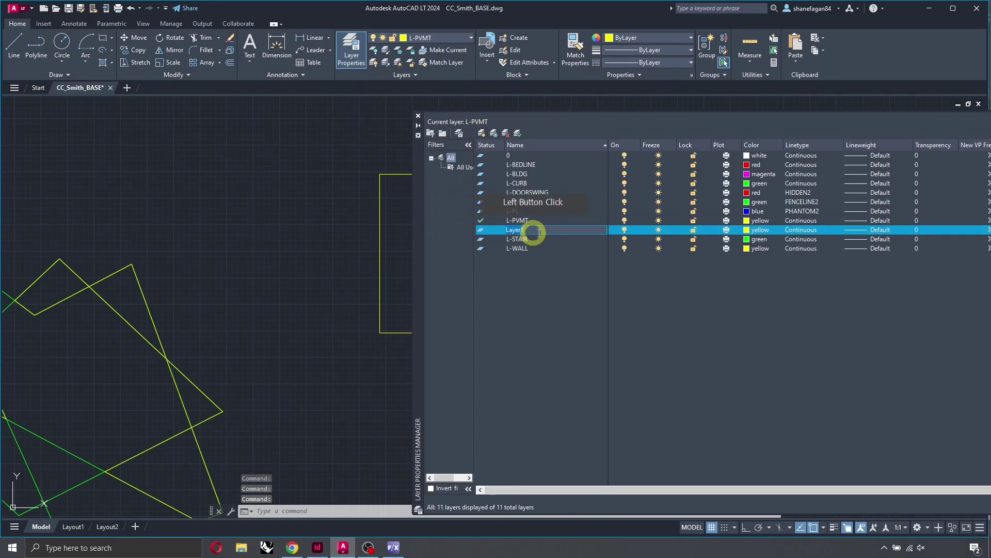
left_click(482, 134)
left_click(505, 134)
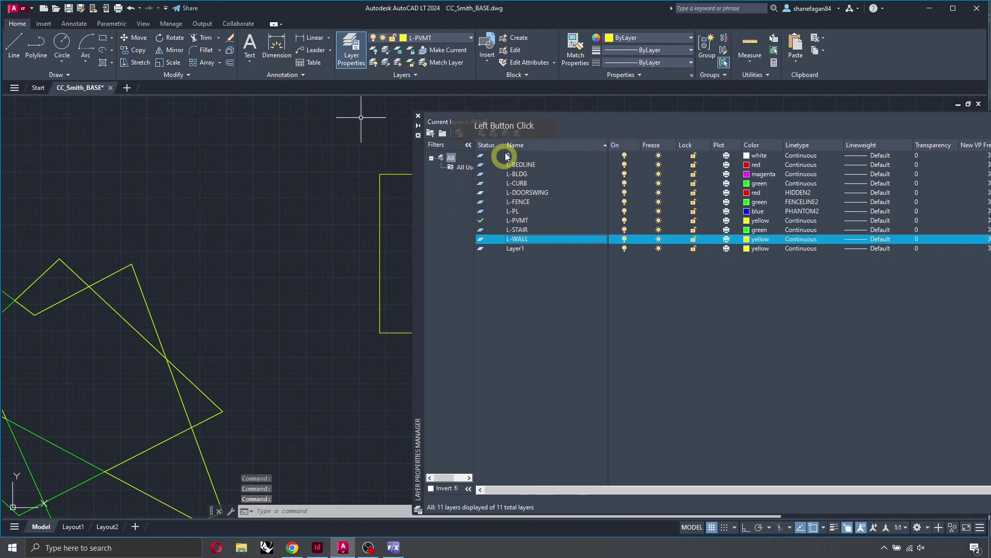
Rename the new layer as L-PATTERN in capital letters.
left_click(516, 240)
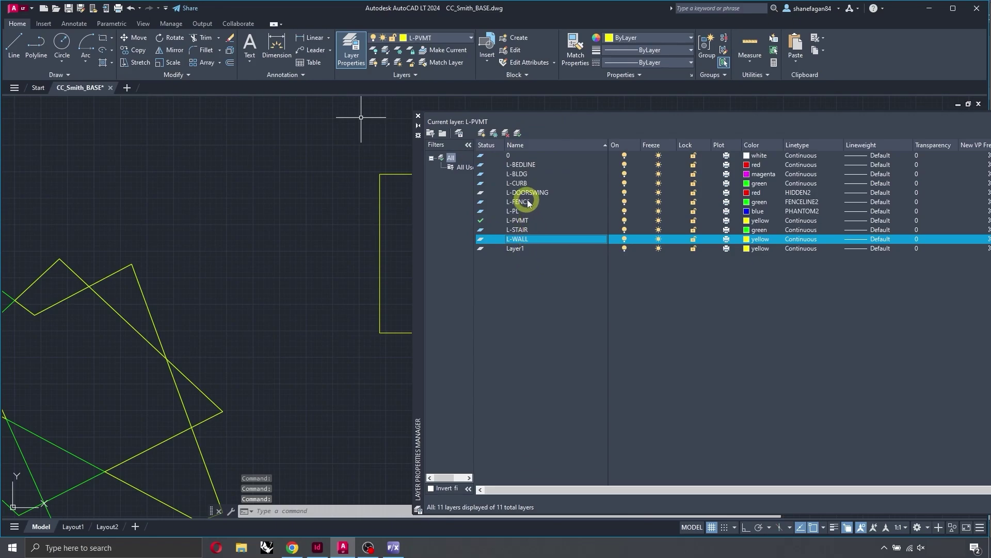
left_click(514, 250)
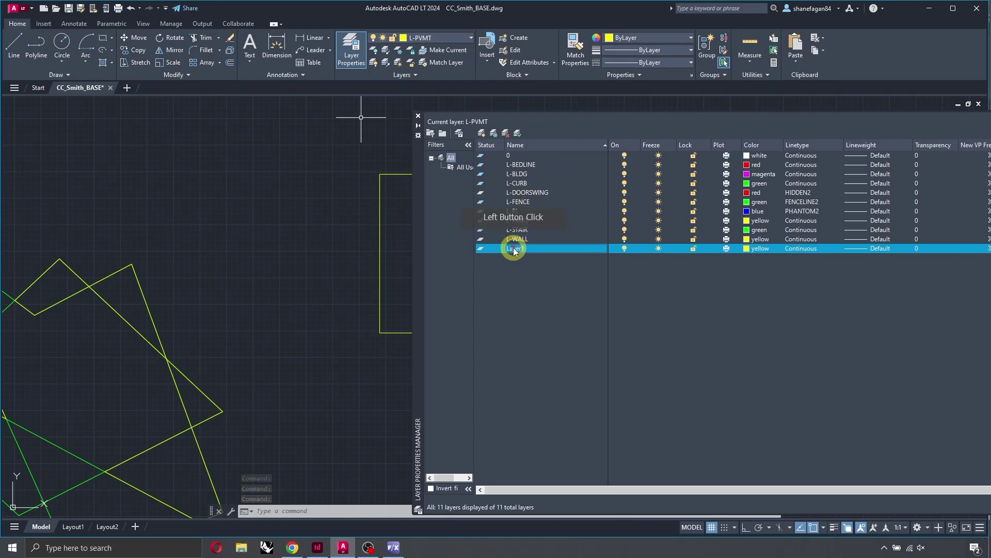
left_click(513, 250)
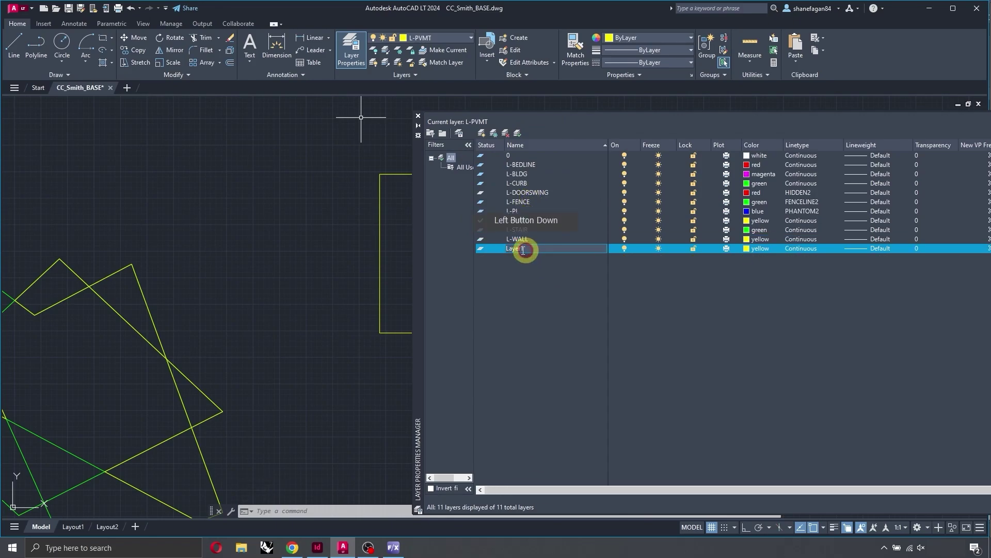
type("l-")
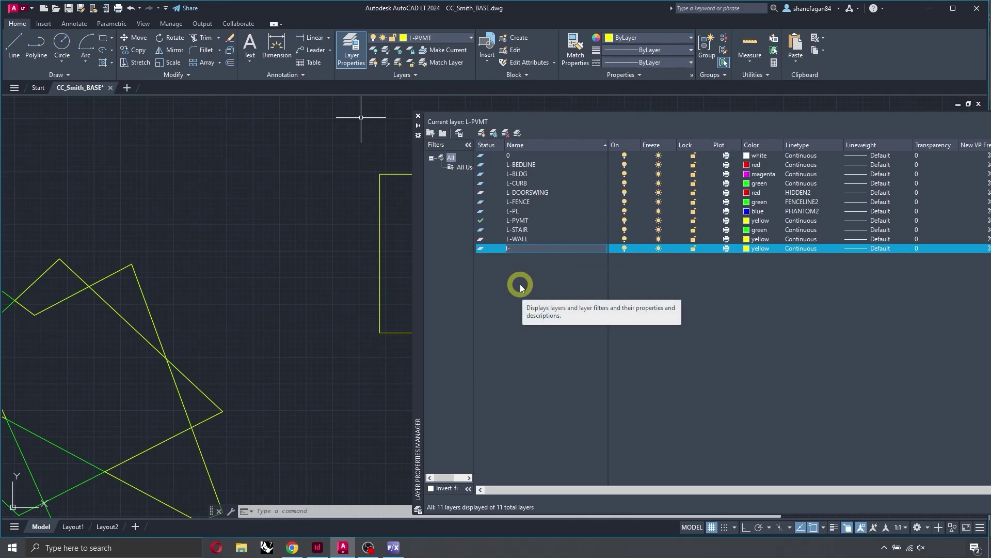
type("pattern")
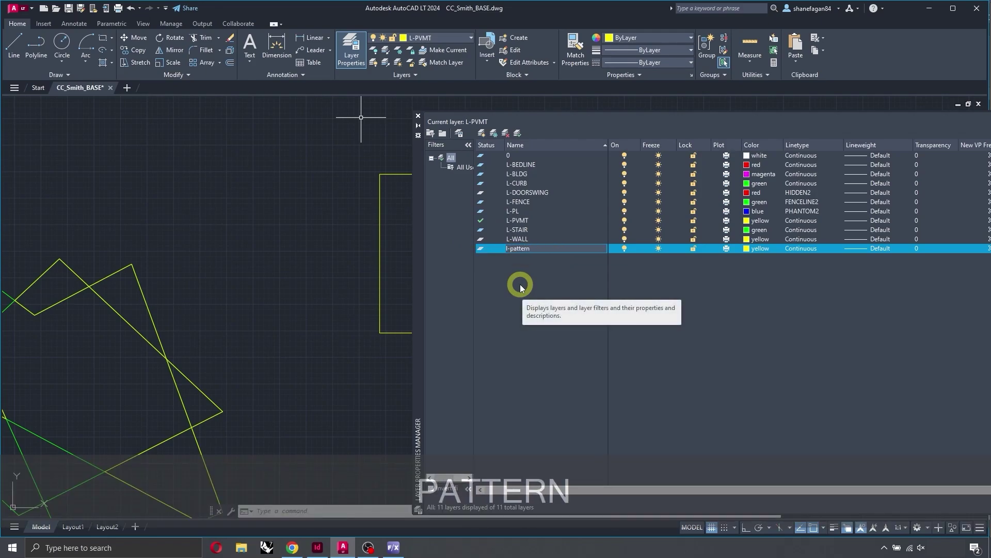
left_click(488, 250)
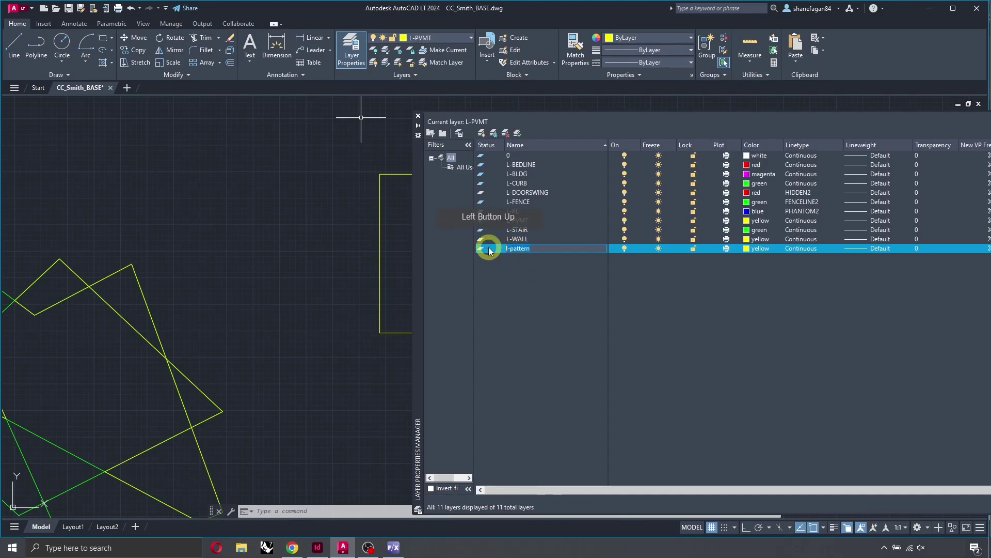
type("l-pattern")
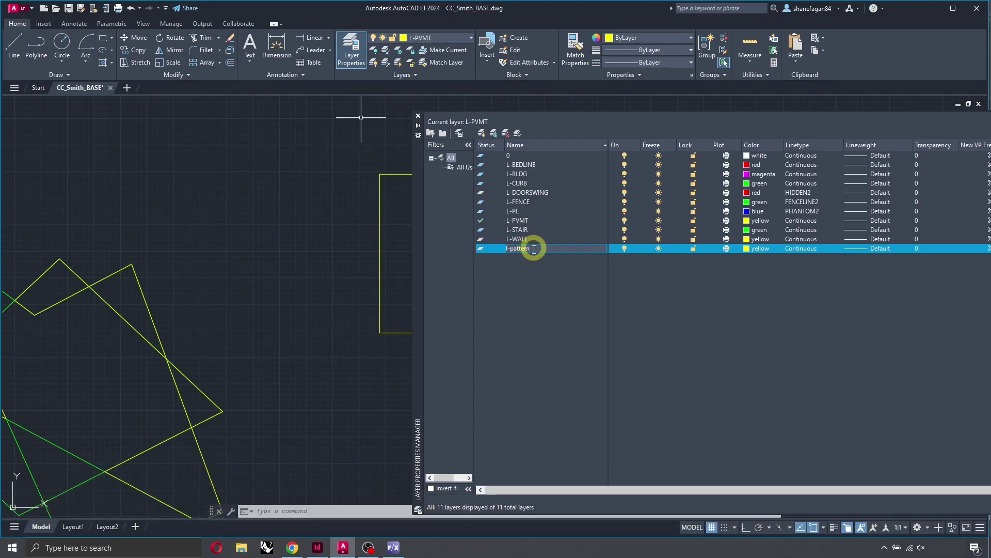
left_click(489, 250)
key("Caps_Lock")
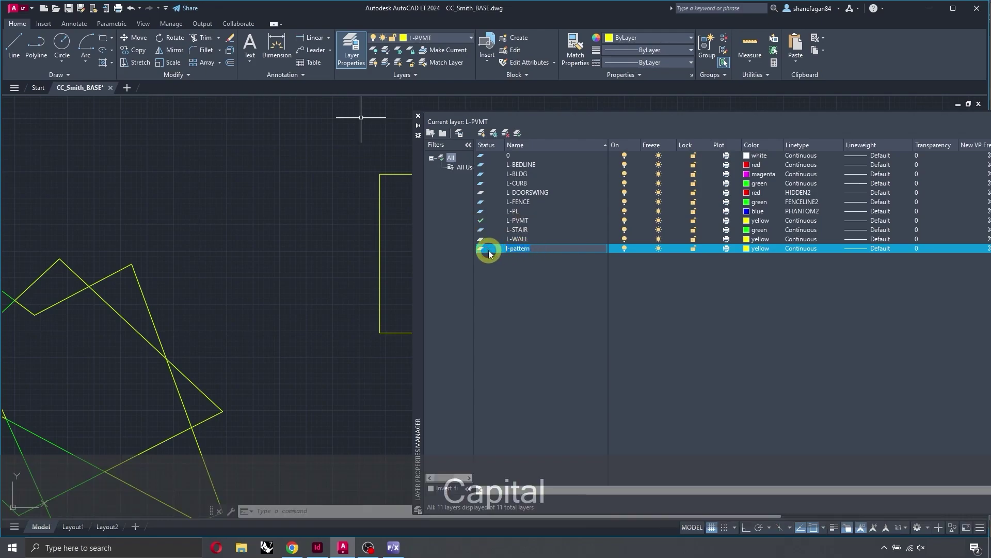
type("L-PATTER")
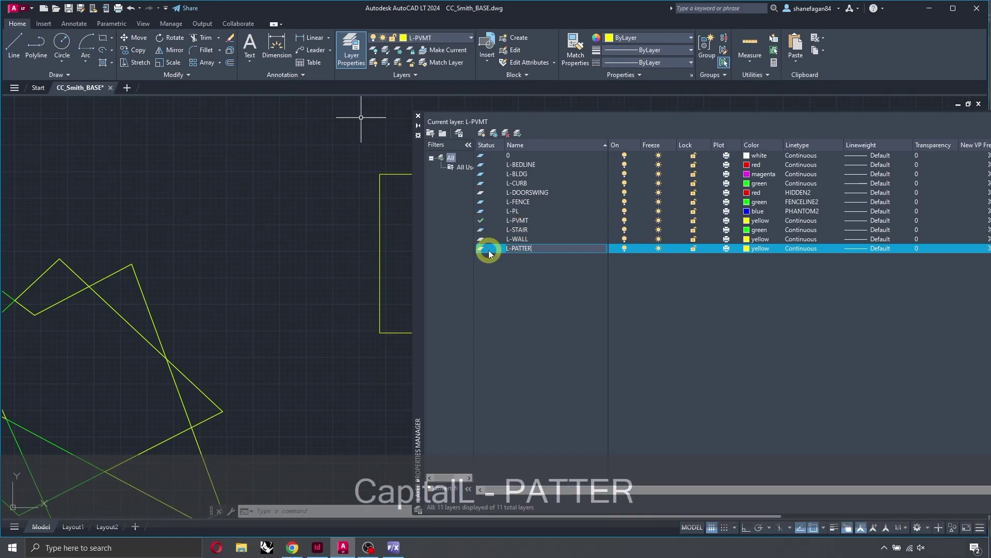
type("N")
Set the L-PATTERN layer's color to index 31 and close the layer manager.
left_click(751, 253)
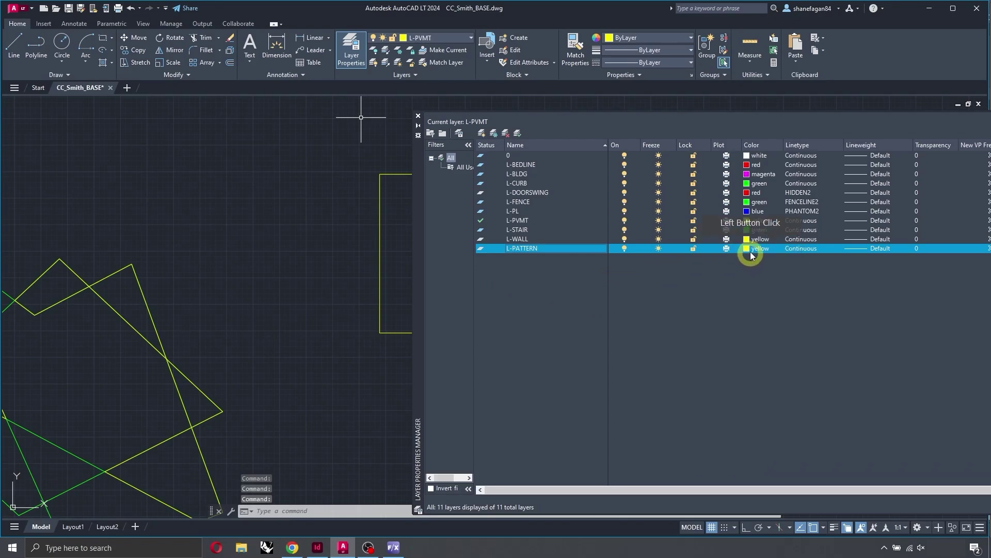
left_click(750, 250)
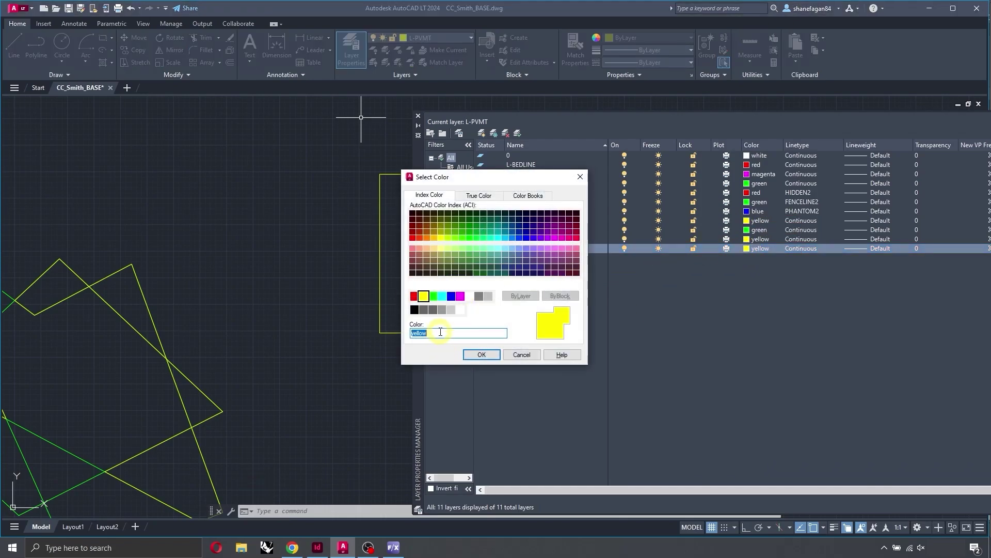
left_click_drag(440, 332, 396, 333)
type("31")
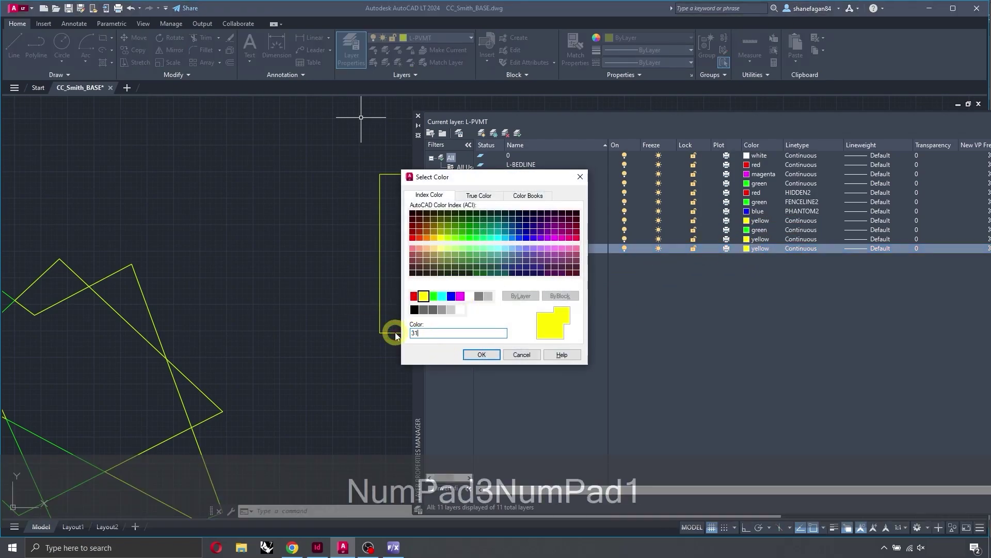
key("Return")
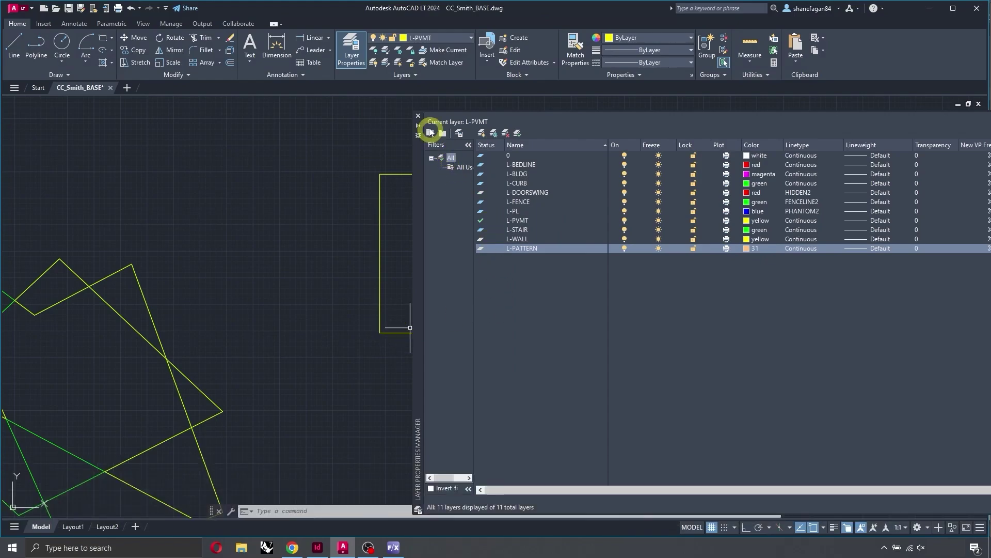
left_click(418, 115)
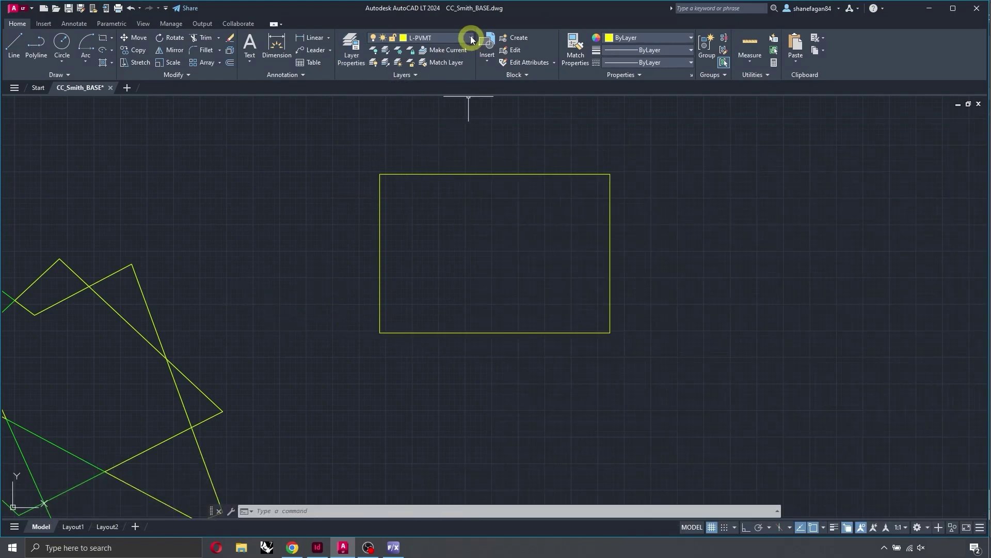
Make L-PATTERN the current layer.
left_click(471, 37)
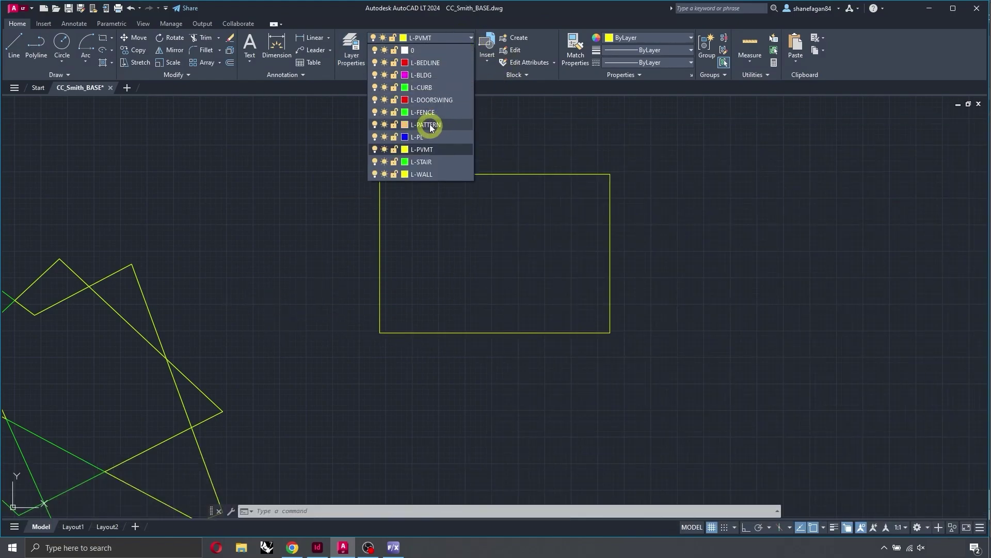
left_click(427, 124)
key("Escape")
scroll(633, 171, "up", 2)
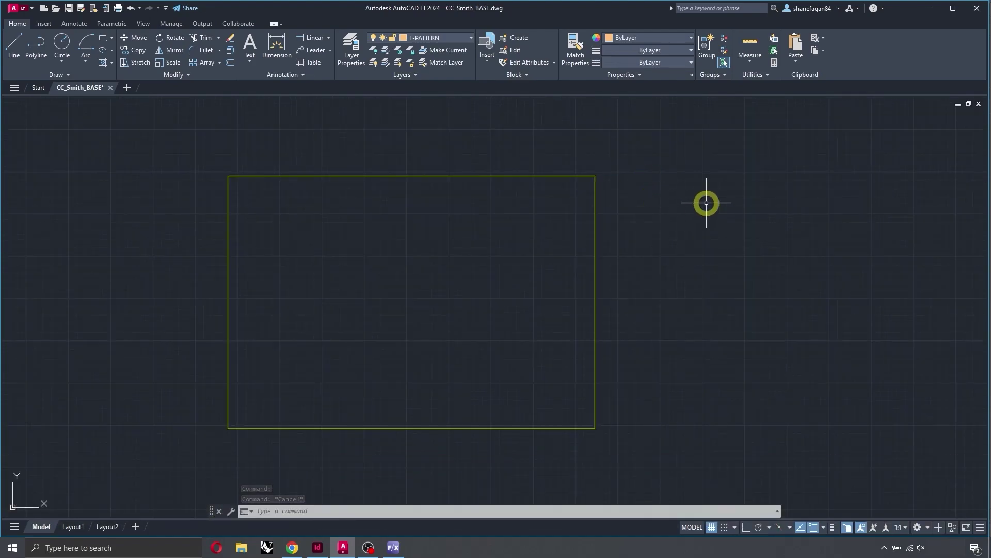
type("h")
key("Return")
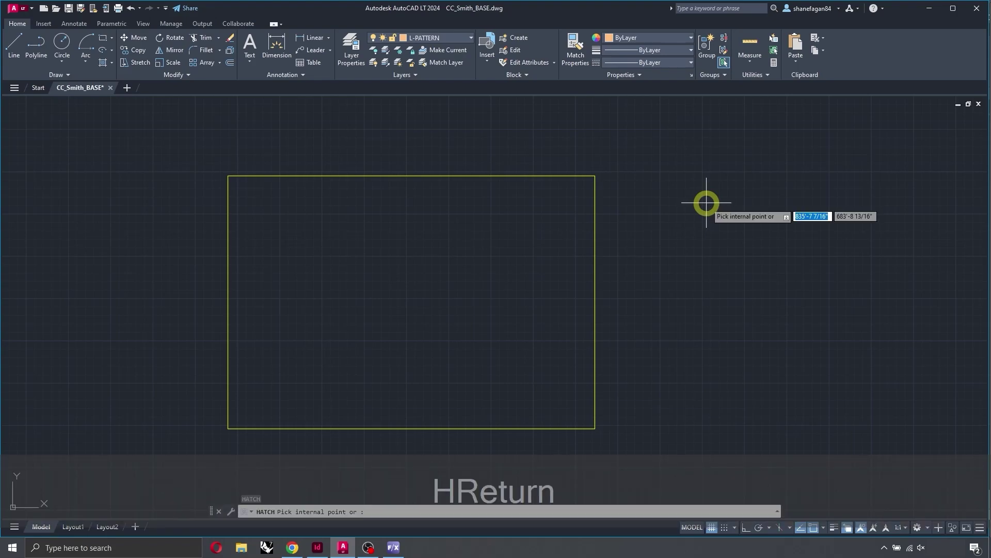
key("Escape")
Hatch the rectangle by picking a point inside it, and erase that hatch again.
type("hat")
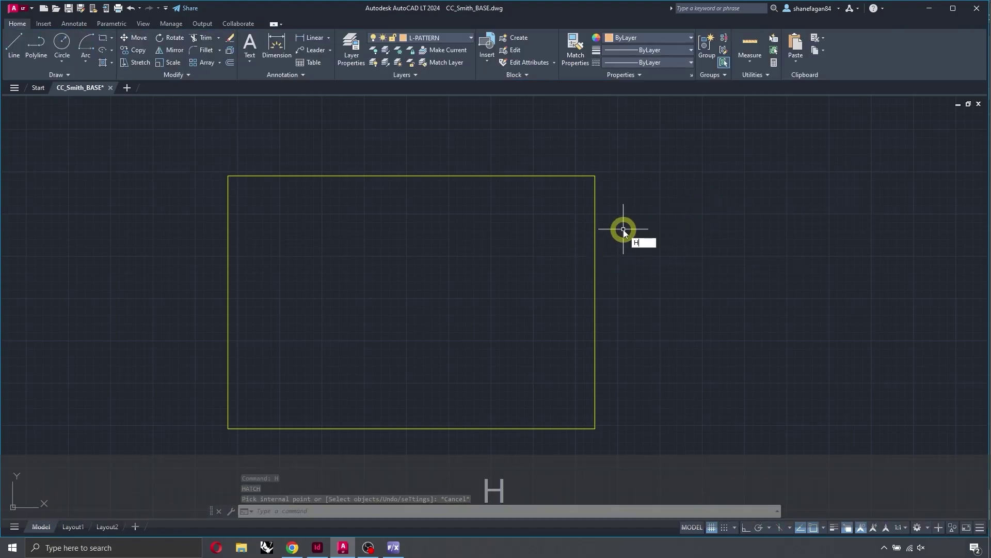
type("ch")
key("space")
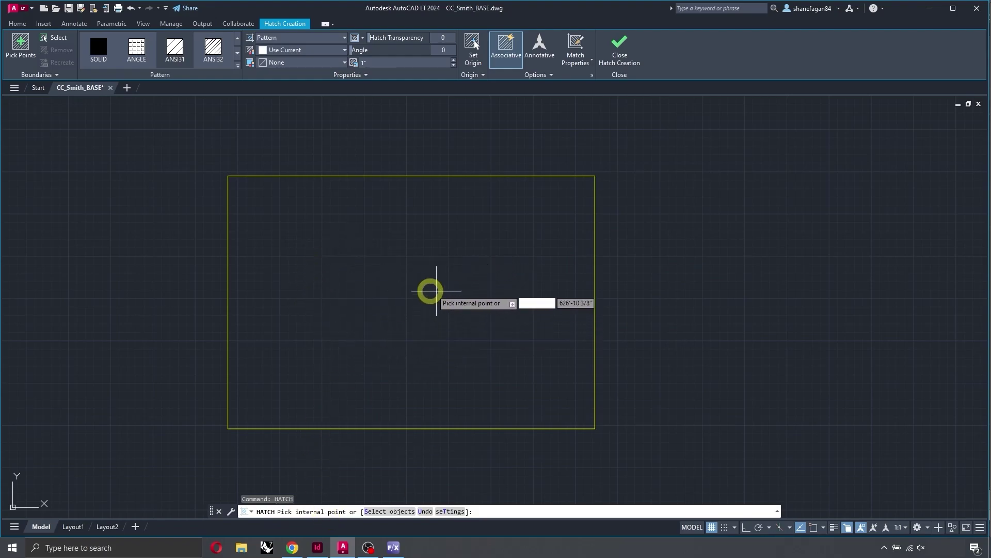
left_click(426, 288)
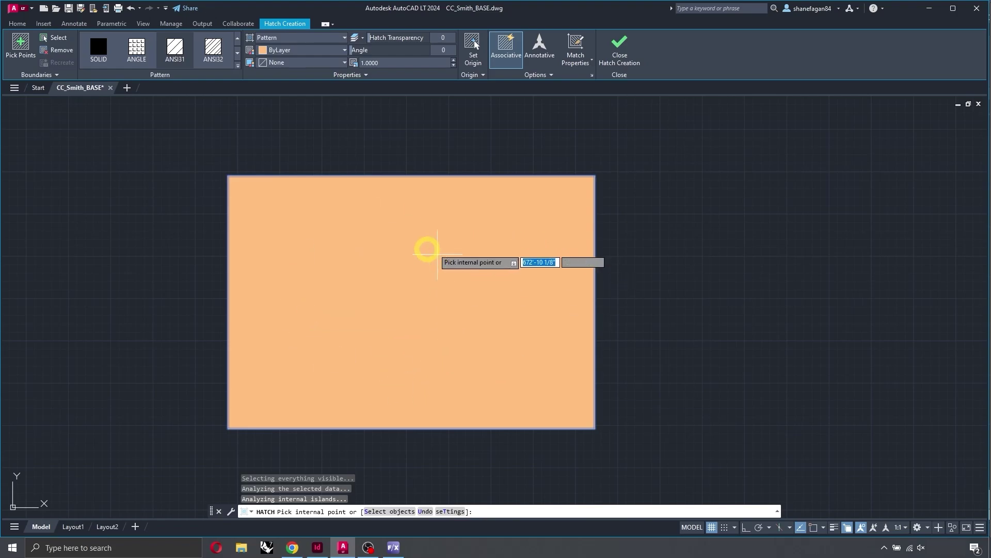
key("Return")
left_click(408, 347)
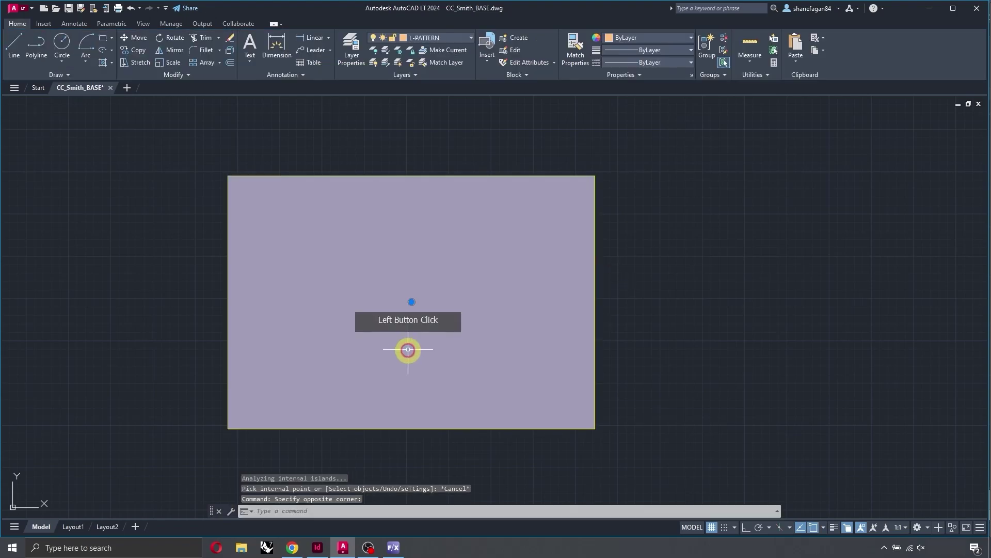
key("Delete")
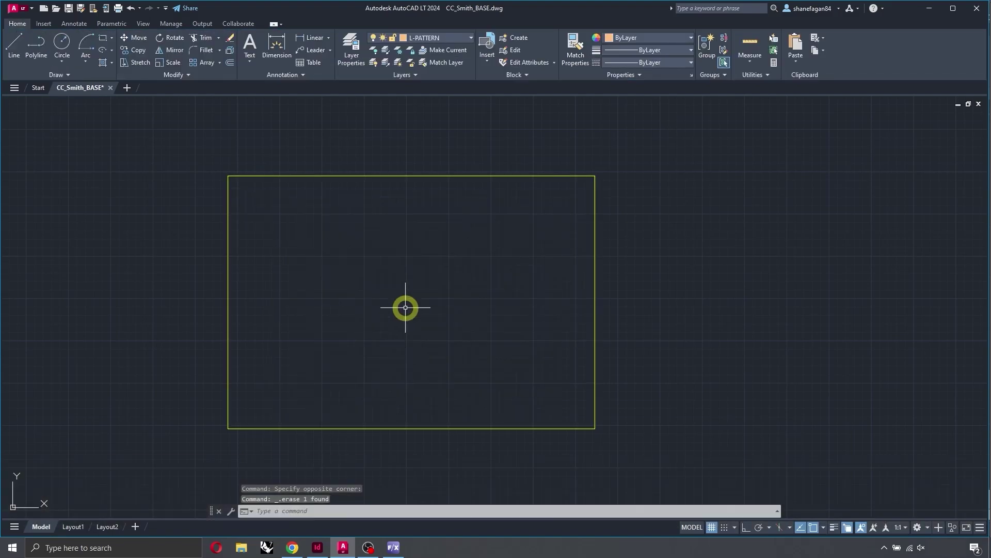
Hatch the rectangle by selecting its outline as the boundary object, and erase that hatch again.
type("h")
key("Return")
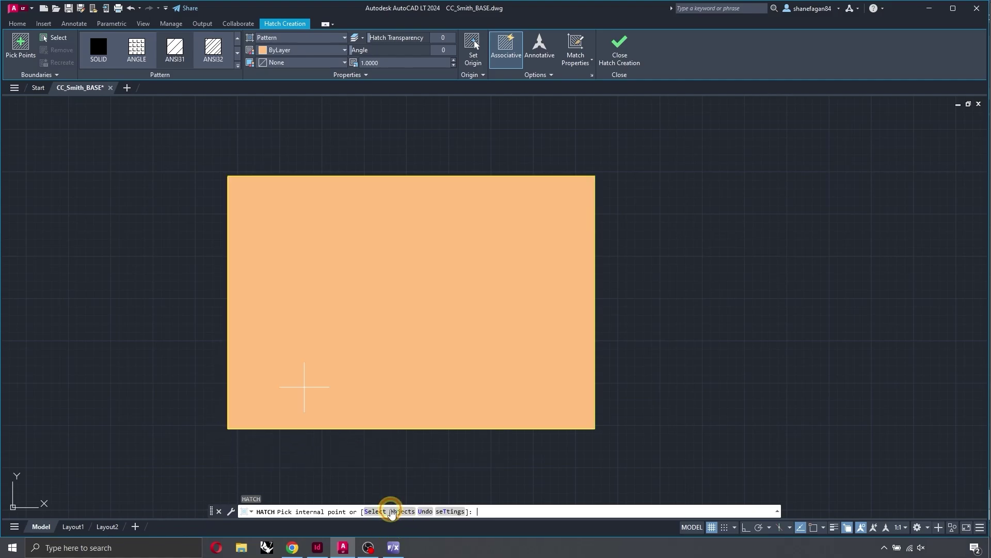
left_click(391, 511)
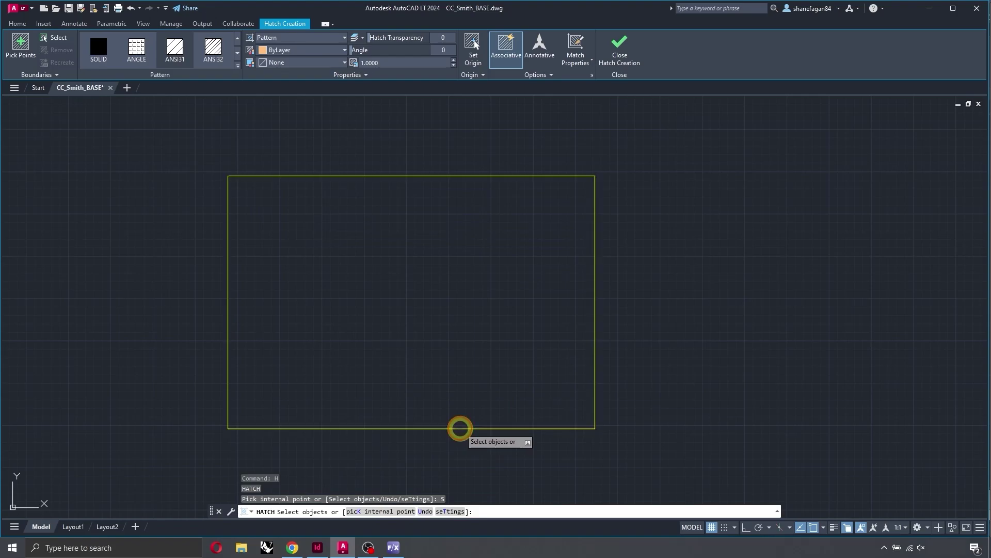
left_click(459, 428)
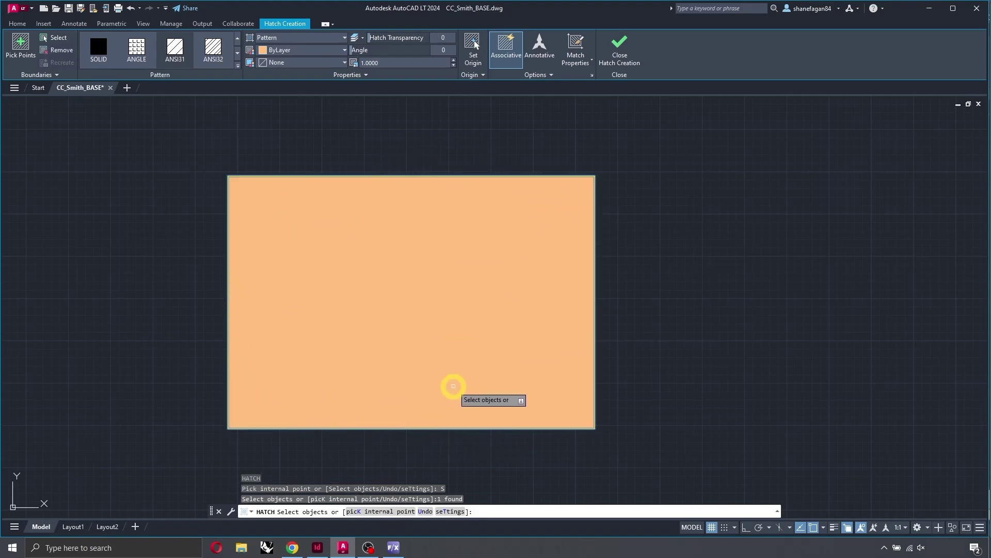
key("Escape")
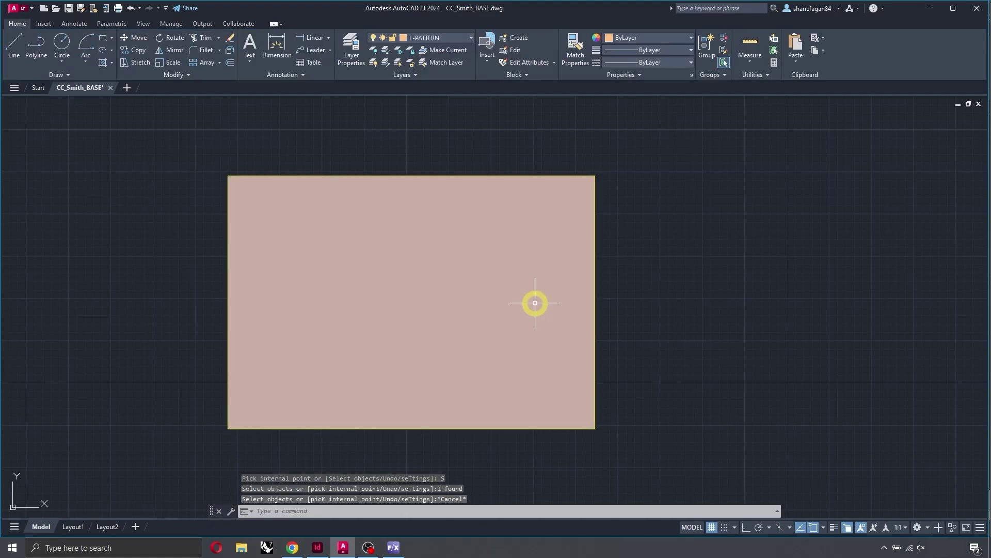
left_click(513, 312)
key("Delete")
Hatch the small upper quadrilateral and the two triangles of the overlapping line figure in one command by selecting their outlines.
scroll(571, 289, "down", 8)
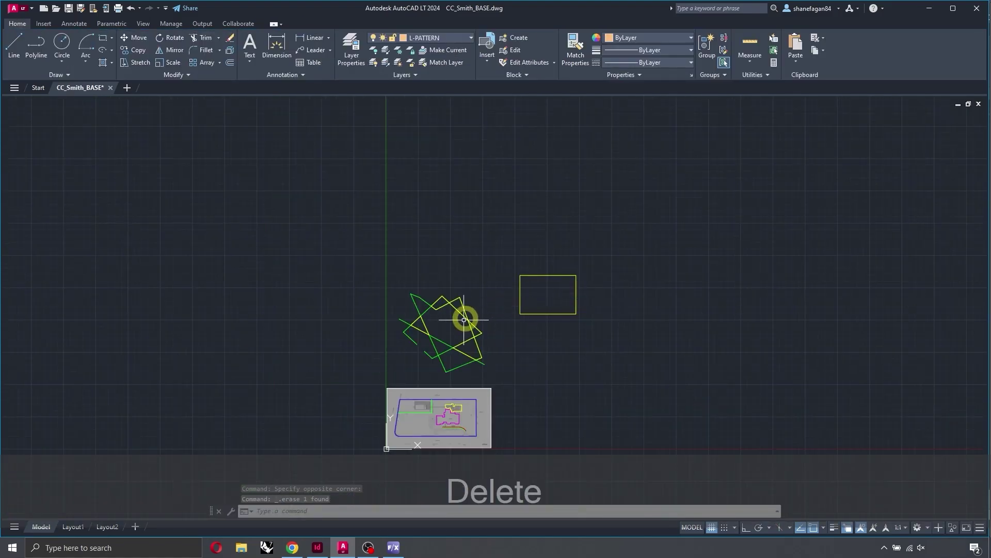
scroll(459, 323, "up", 6)
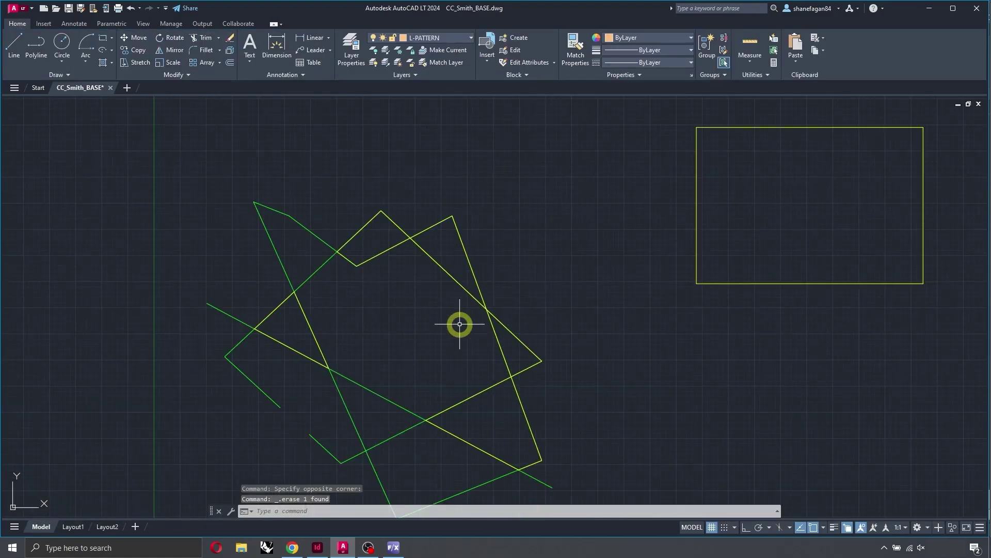
type("HATCH")
key("space")
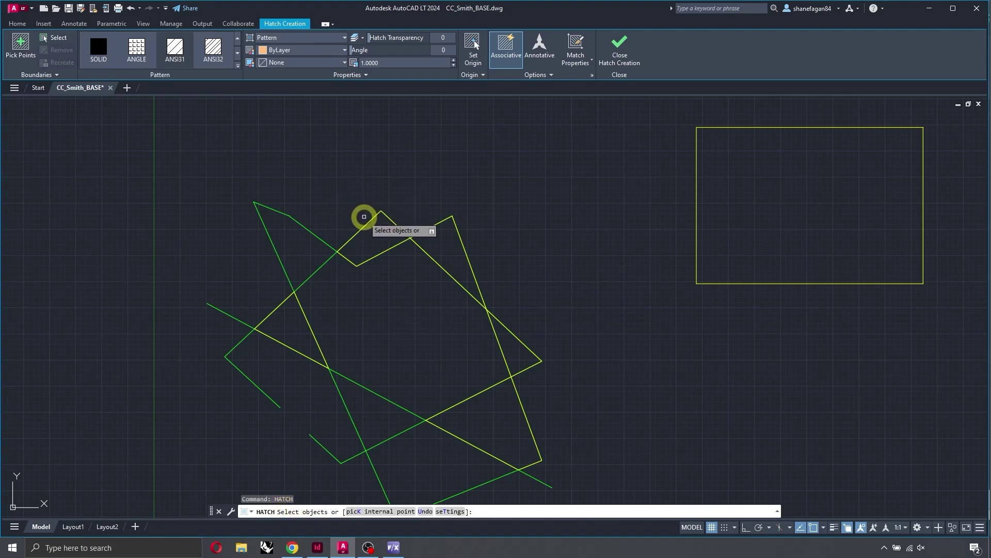
left_click(367, 222)
key("space")
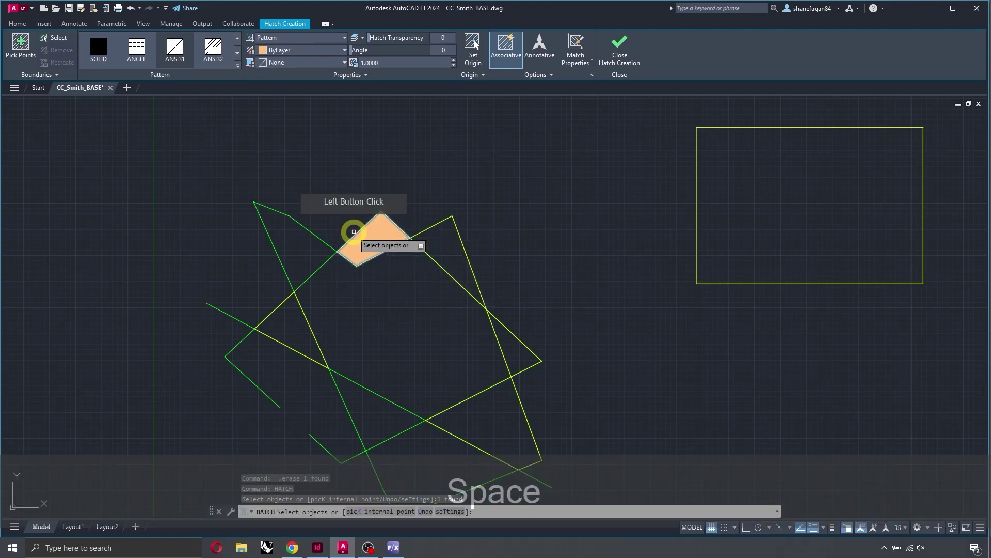
left_click(285, 343)
key("space")
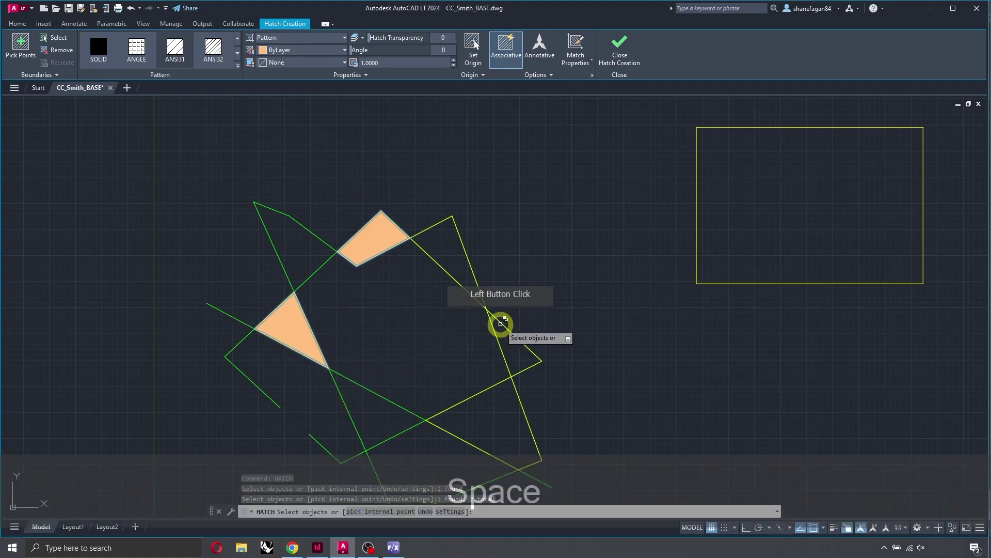
left_click(515, 336)
key("space")
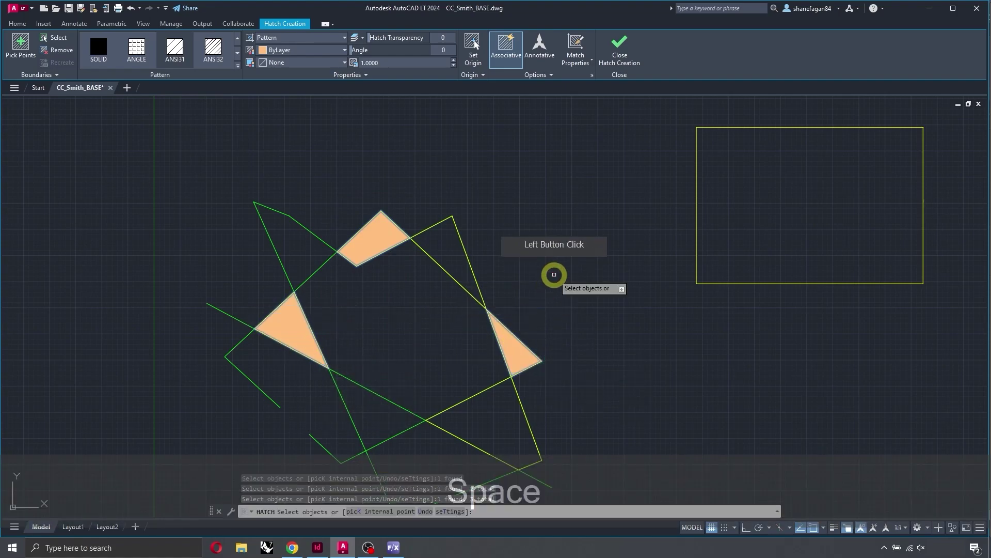
key("Return")
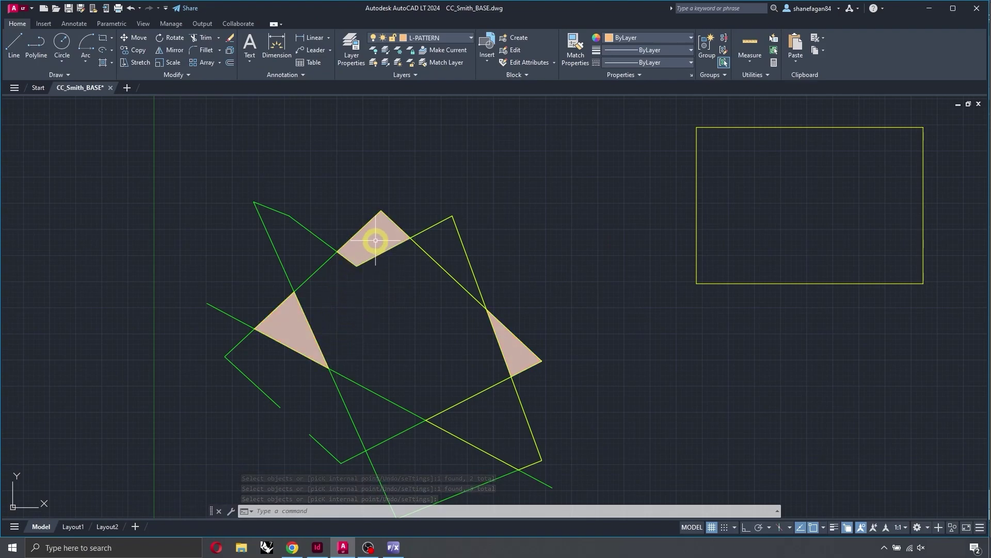
Select the hatch that covers the three small shapes for editing.
left_click(363, 243)
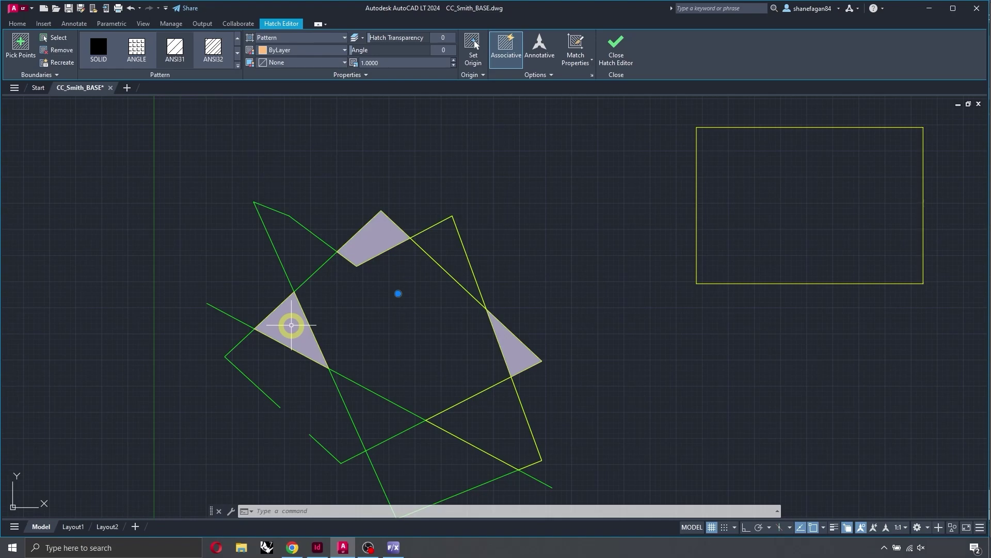
key("Escape")
mouse_move(388, 232)
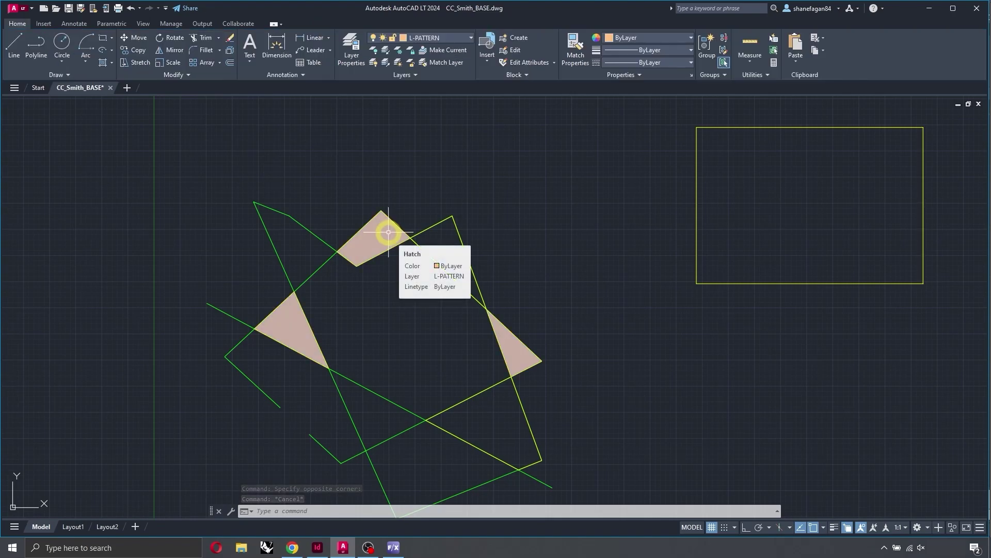
left_click(389, 232)
left_click(394, 208)
left_click(365, 290)
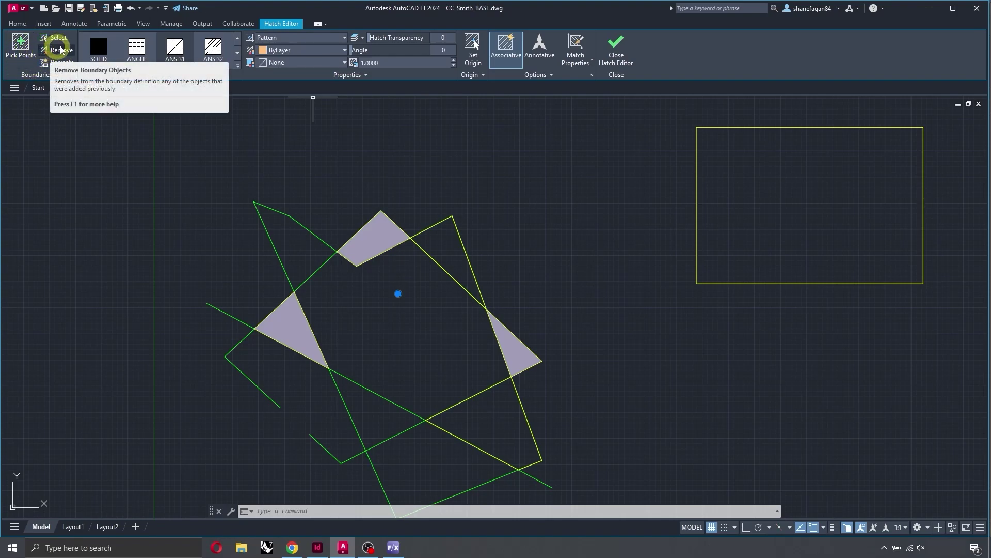
Preview predefined patterns such as ANSI31, ANSI37, AR-B816, AR-B88, AR-RROOF and ANGLE on the selected hatch.
left_click(182, 47)
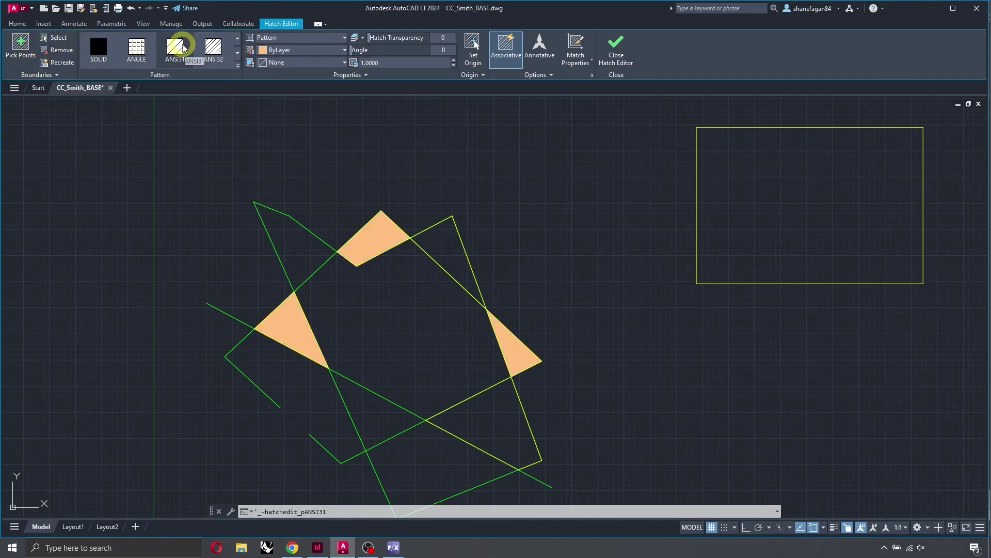
scroll(182, 47, "down", 1)
left_click(182, 48)
scroll(183, 45, "down", 1)
left_click(183, 45)
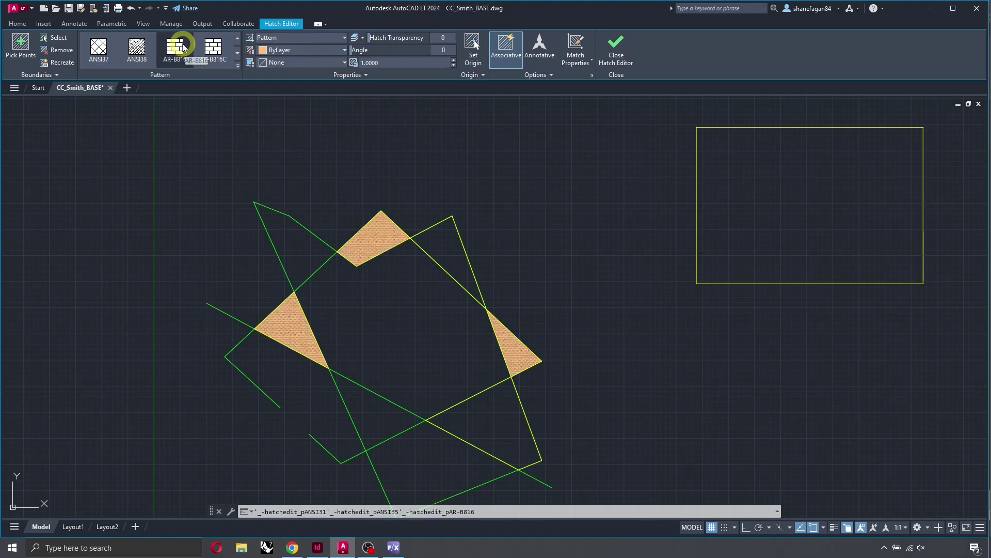
left_click(137, 46)
left_click(184, 47)
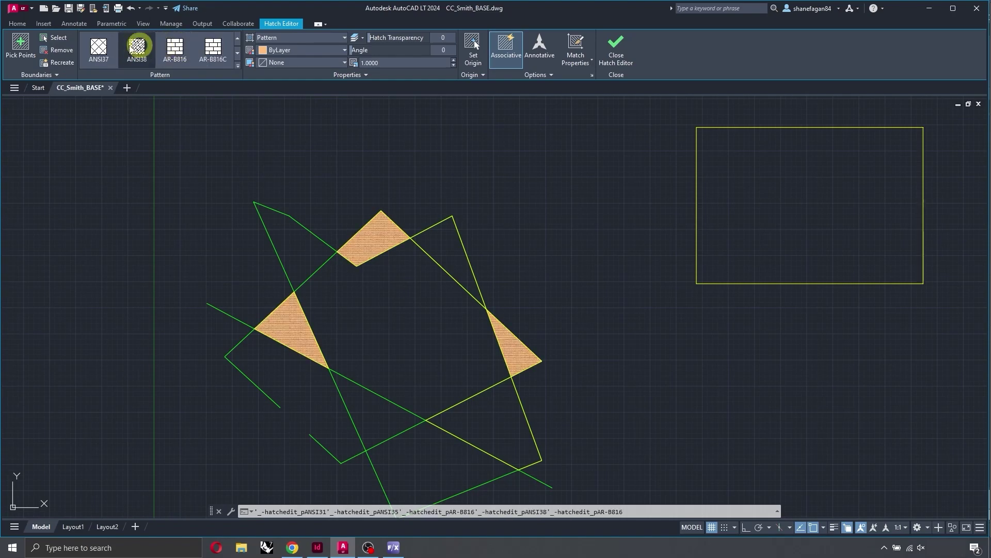
left_click(99, 48)
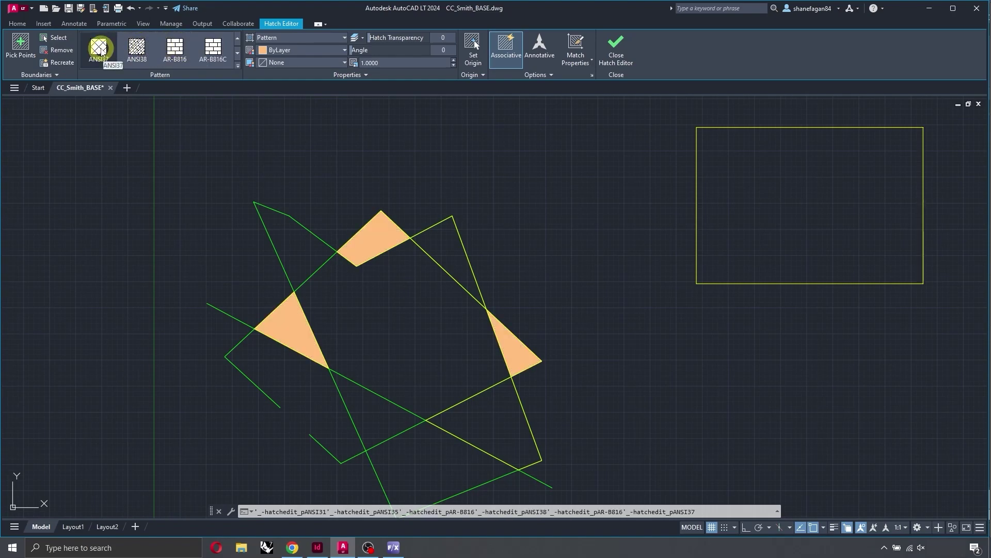
scroll(100, 50, "down", 1)
left_click(101, 50)
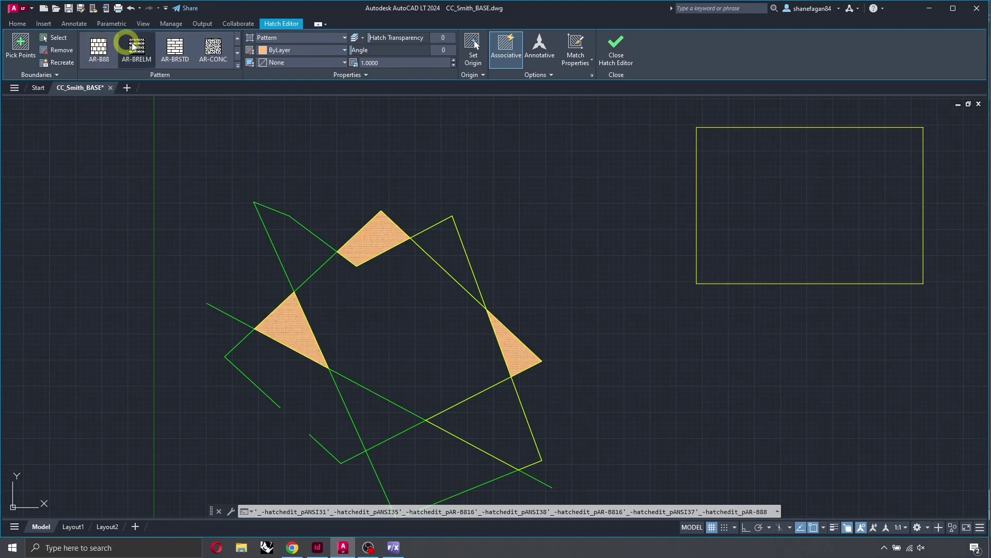
left_click(176, 48)
scroll(176, 50, "down", 1)
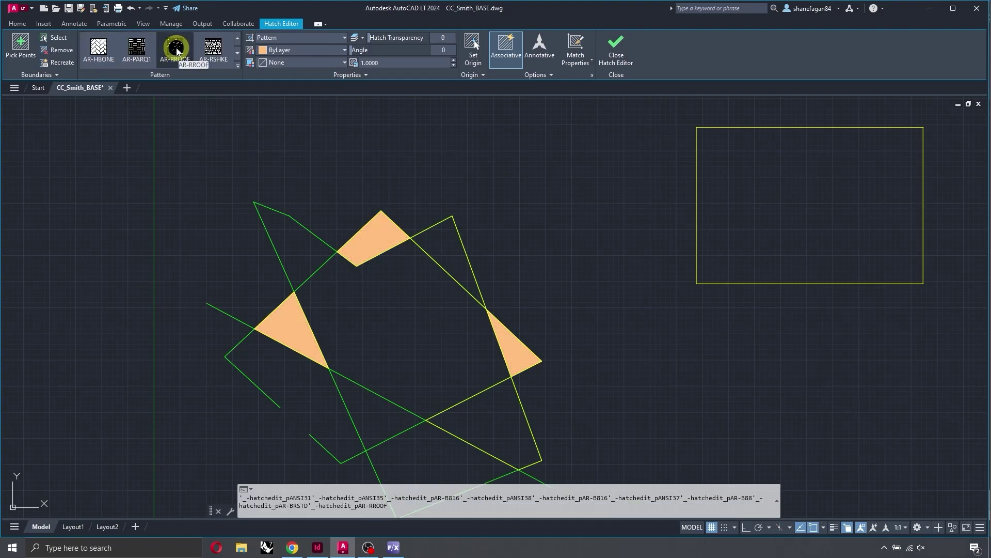
left_click(135, 50)
scroll(135, 51, "up", 4)
left_click(137, 48)
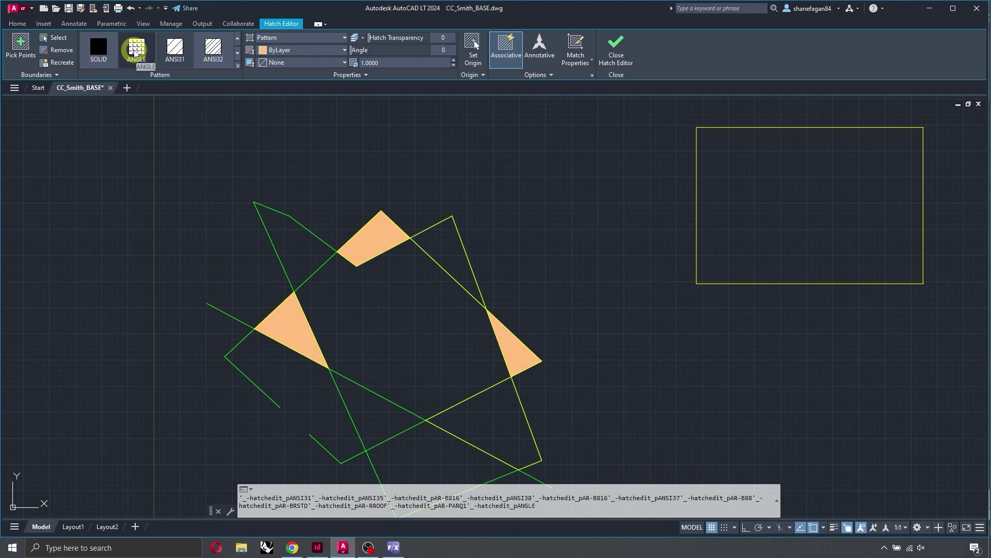
Set the selected hatch's pattern scale to 60.
scroll(373, 248, "up", 4)
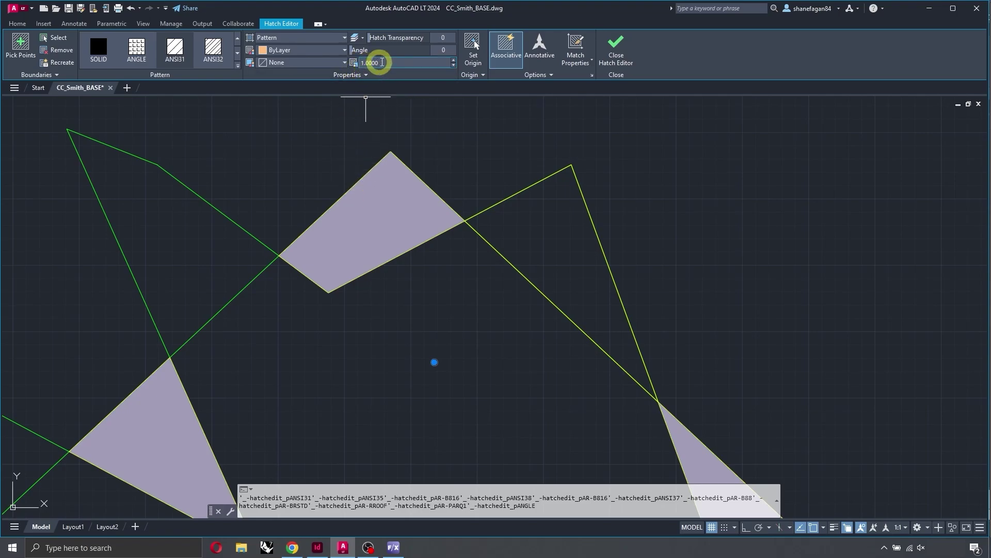
left_click(354, 63)
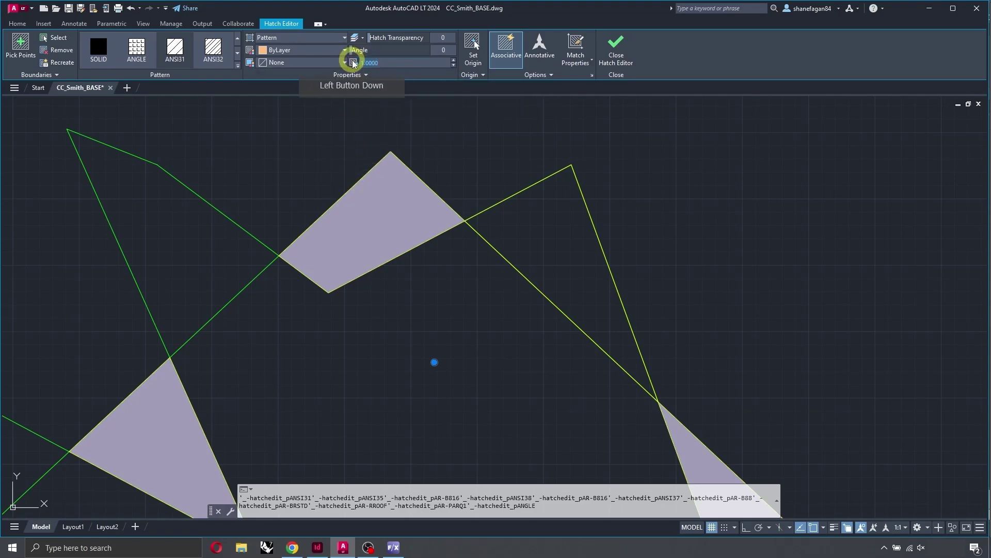
left_click_drag(354, 63, 384, 64)
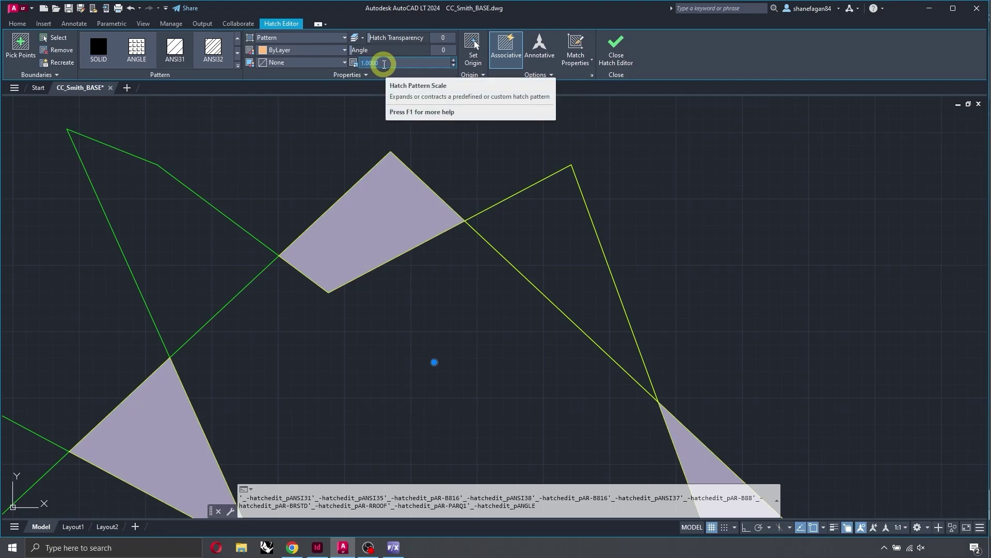
type("60")
key("Return")
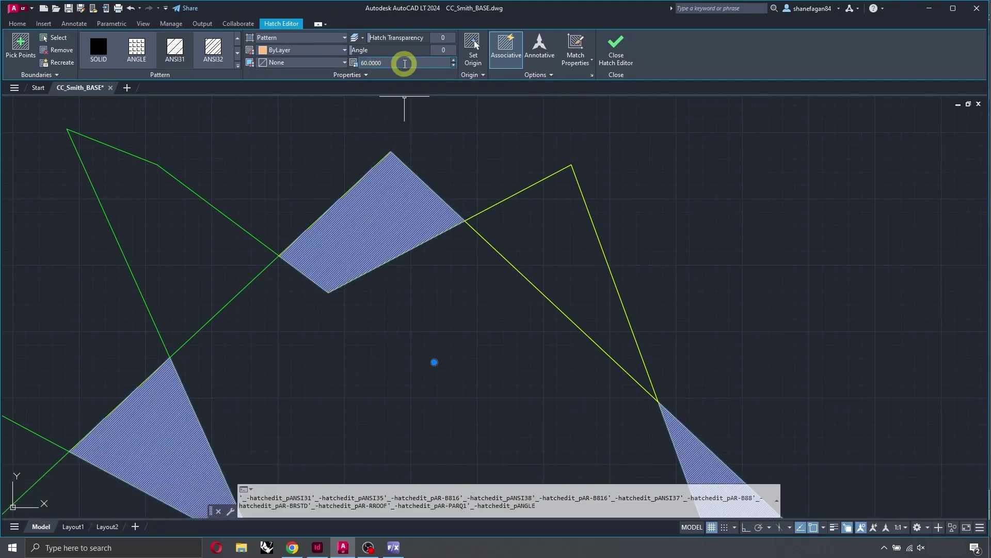
Set the selected hatch's pattern scale to 240.
left_click(404, 64)
type("240")
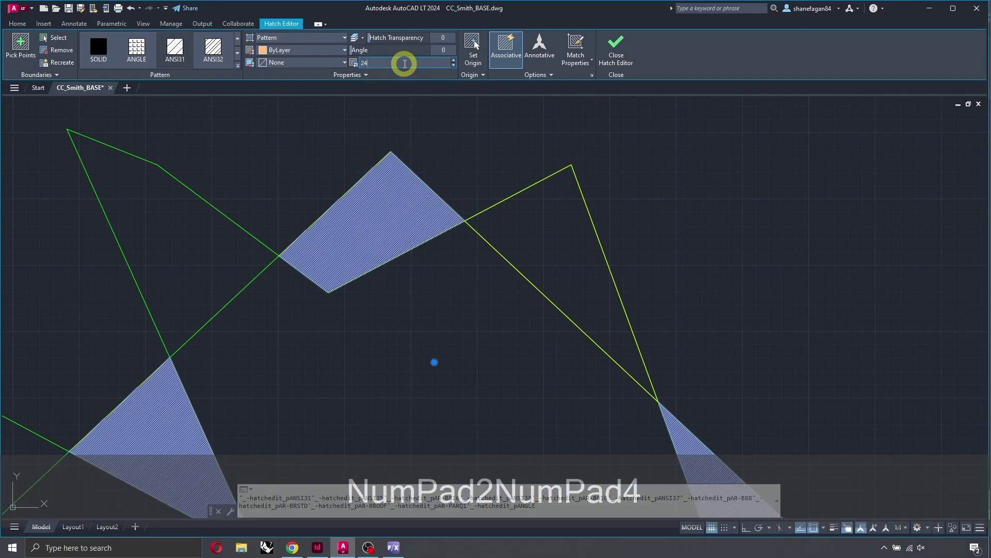
key("Return")
scroll(467, 348, "down", 3)
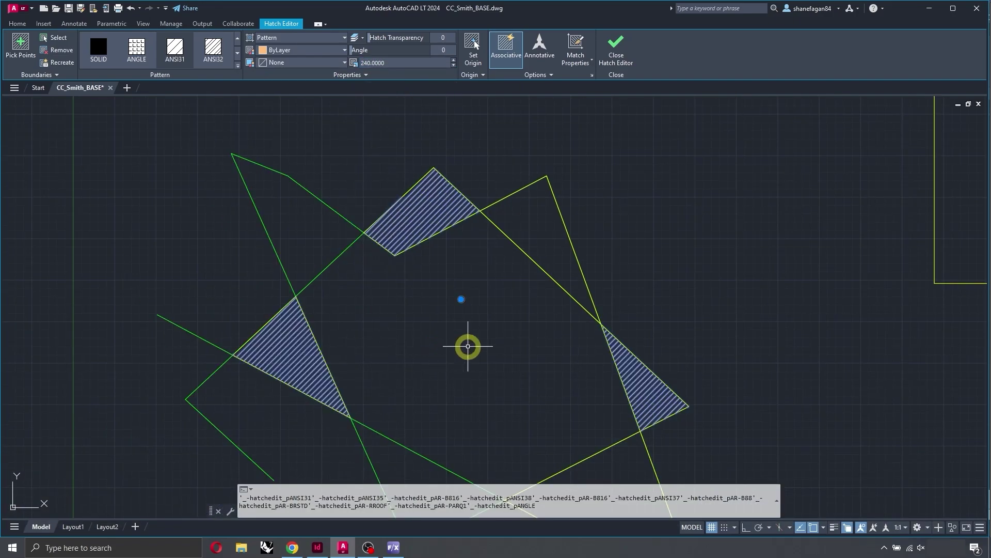
mouse_move(467, 347)
middle_mouse_down()
mouse_move(401, 320)
mouse_move(340, 270)
middle_mouse_up()
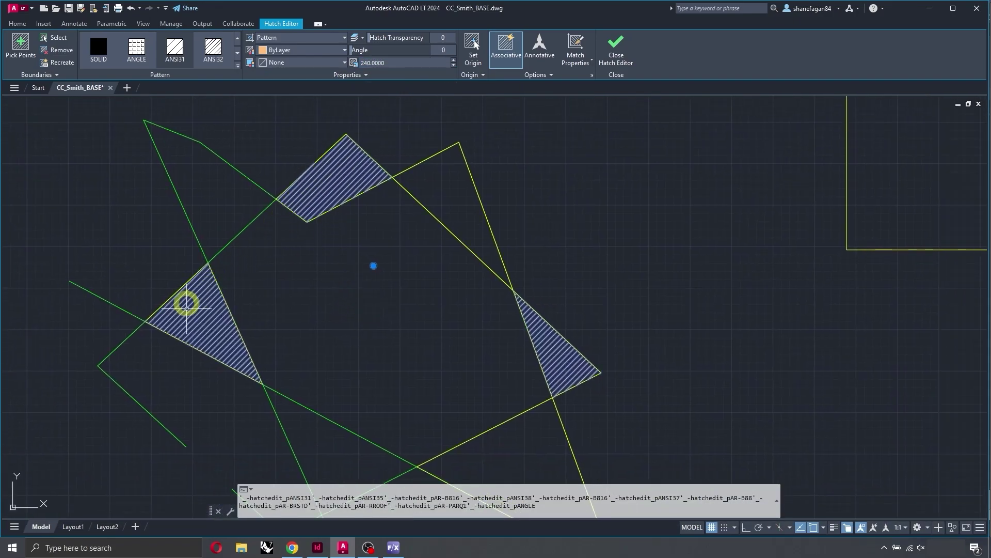
Preview patterns such as ANSI31, ANSI35, AR-B816, AR-BRSTD, AR-RROOF and BRASS on the hatch at the enlarged scale.
left_click(174, 49)
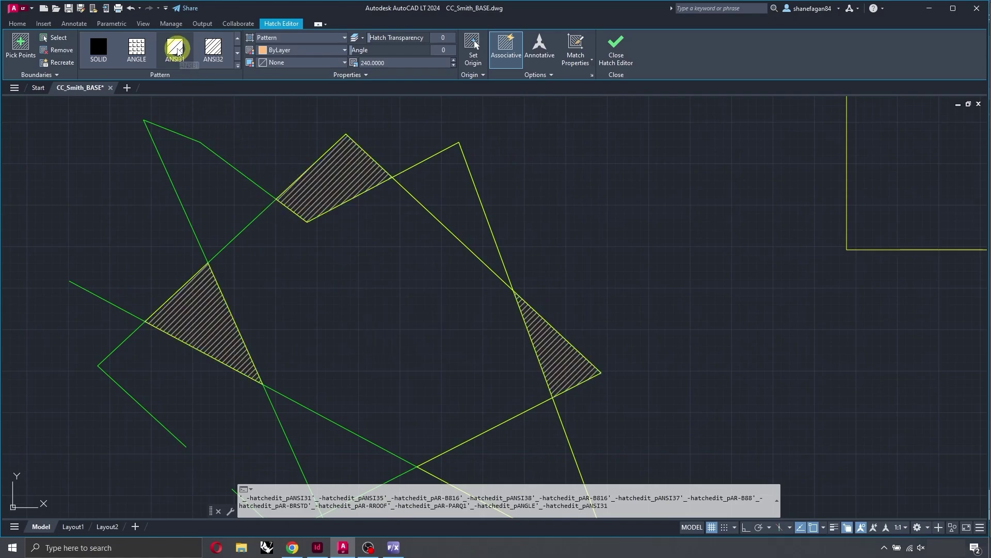
scroll(177, 50, "down", 1)
scroll(172, 61, "down", 1)
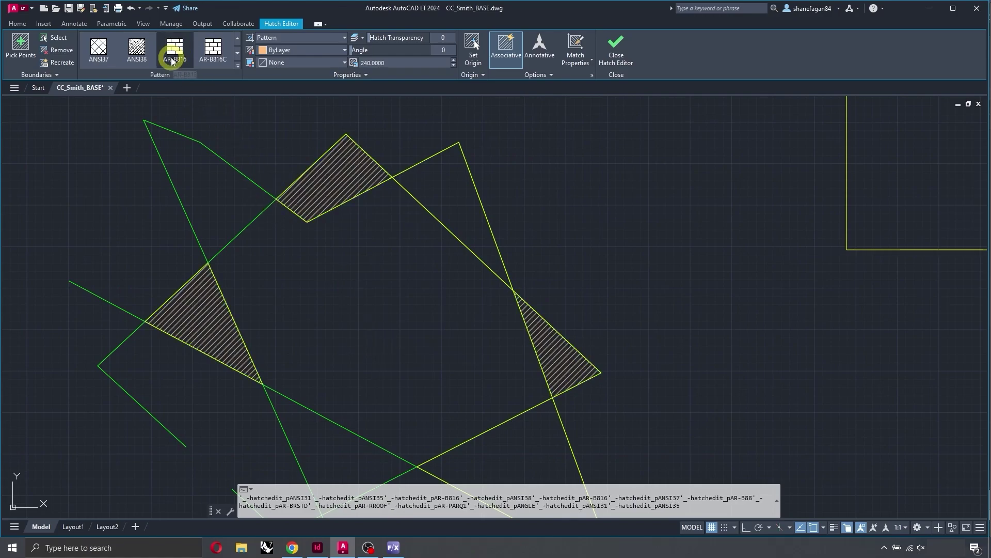
left_click(175, 52)
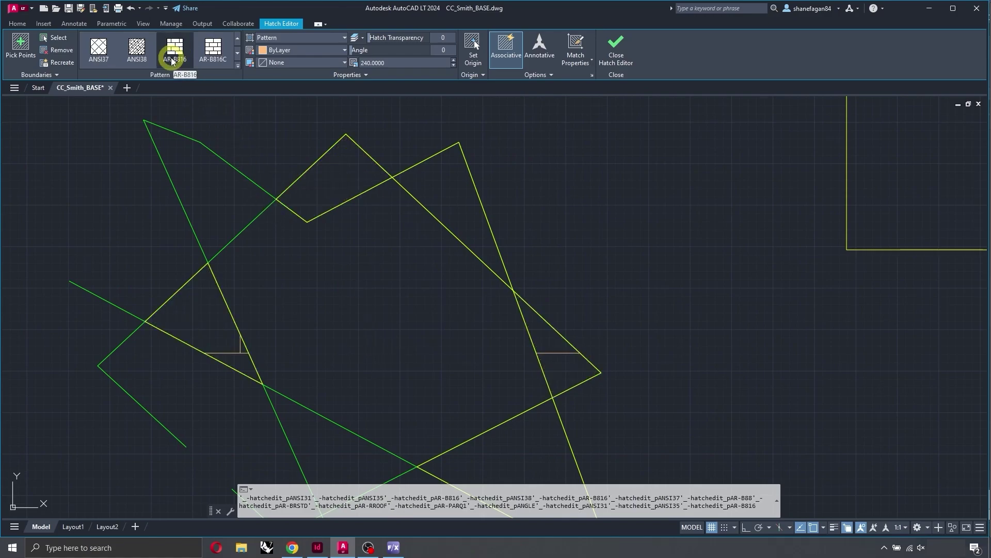
scroll(172, 61, "down", 1)
left_click(172, 52)
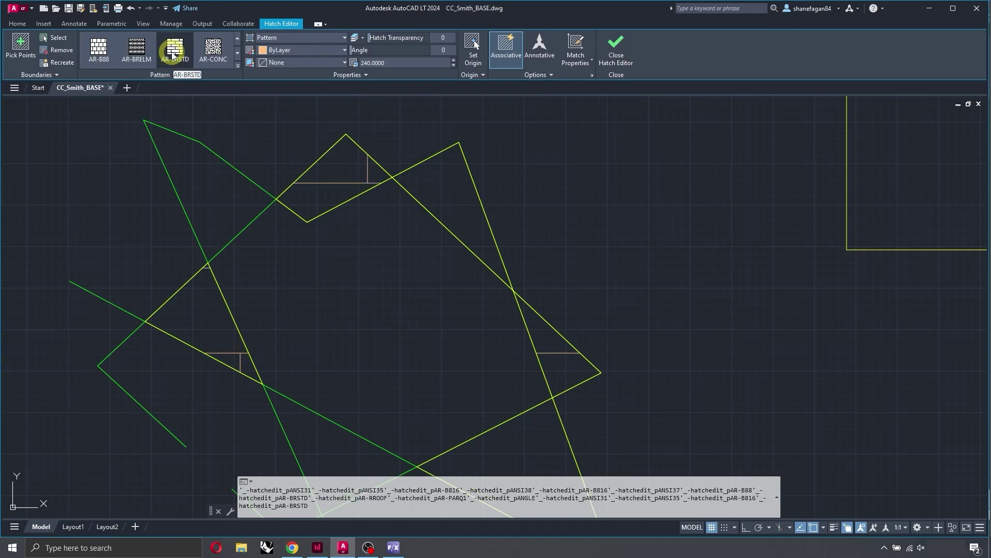
scroll(172, 54, "down", 1)
left_click(172, 52)
scroll(172, 52, "down", 1)
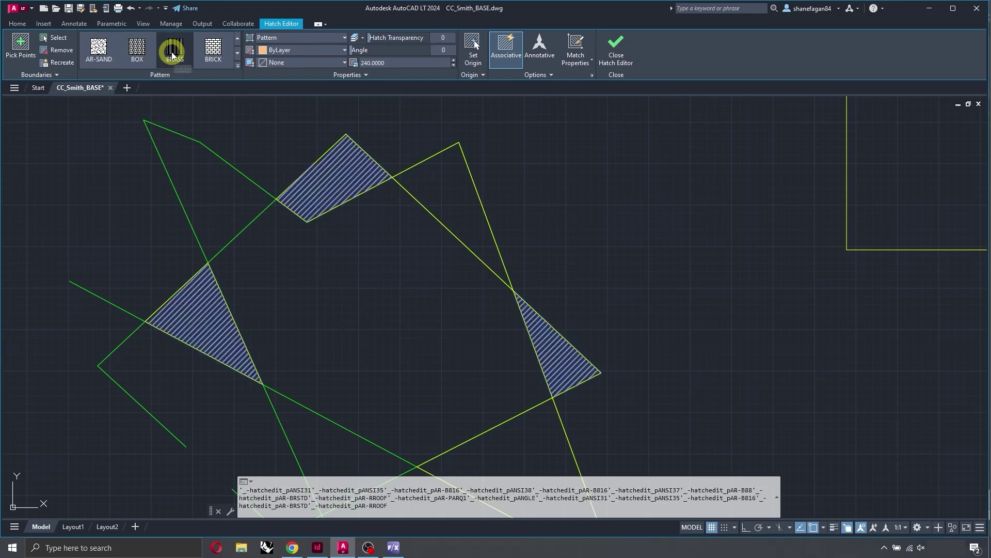
left_click(172, 51)
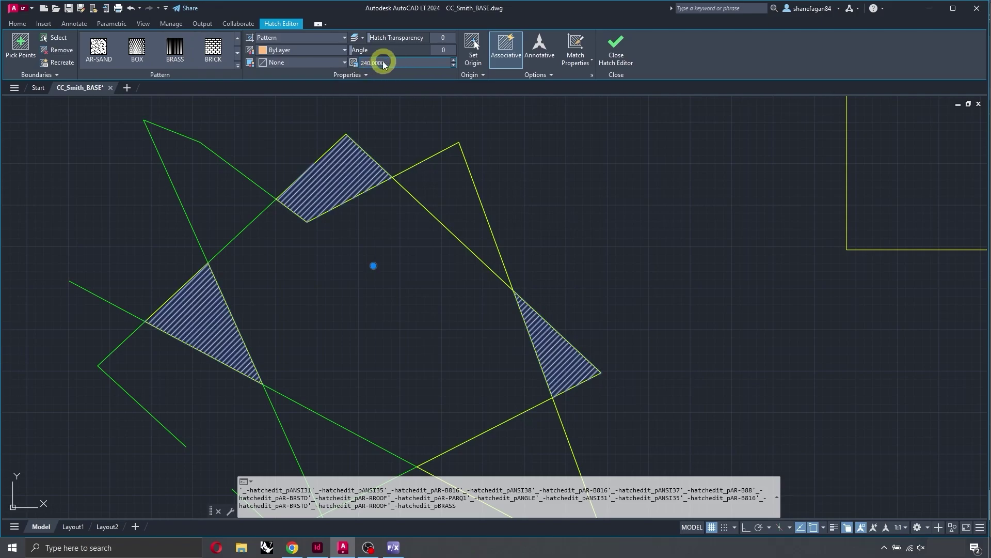
left_click(153, 49)
scroll(155, 47, "down", 1)
left_click(147, 49)
left_click(176, 52)
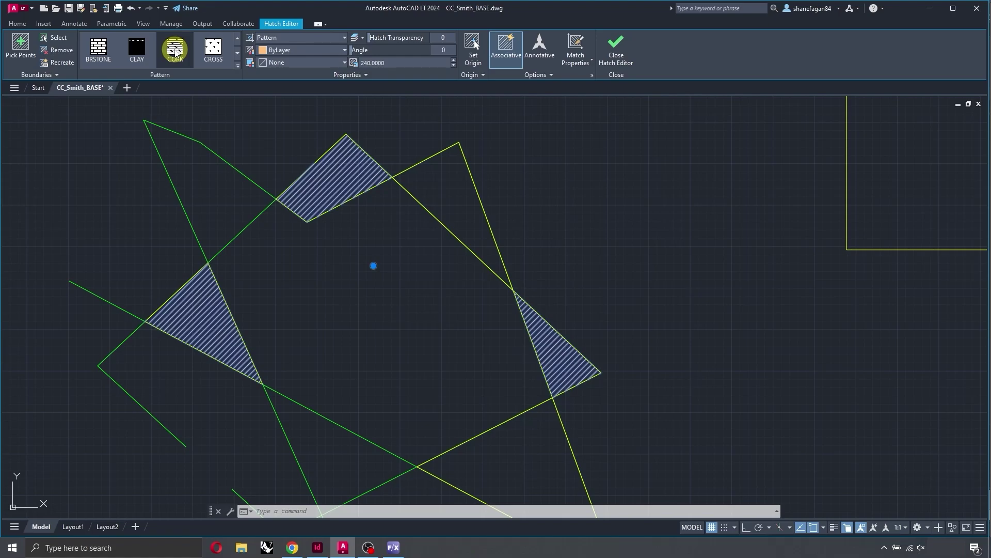
Preview the CROSS pattern on the selected hatch and look through the hatch colour options without changing the colour.
left_click(217, 49)
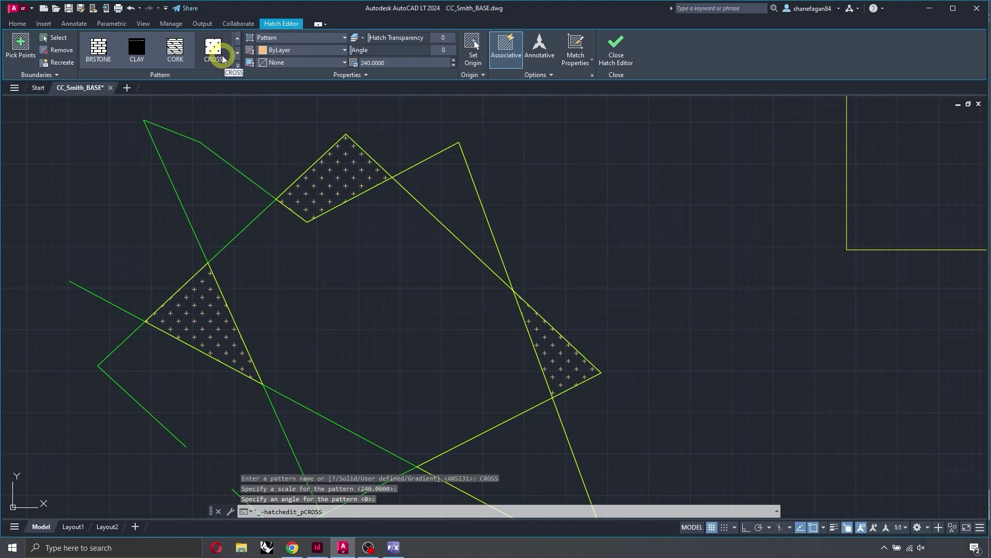
left_click(213, 55)
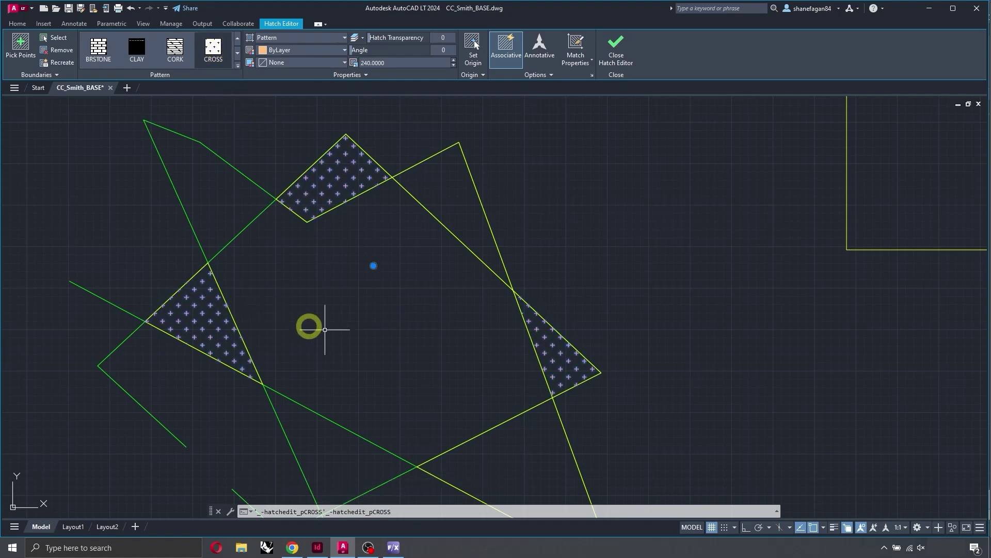
left_click(345, 50)
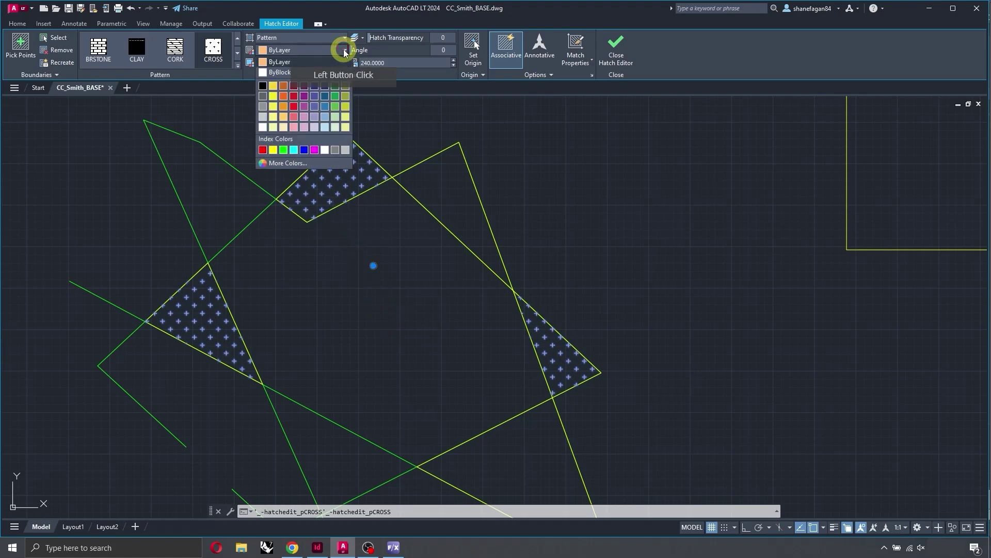
left_click(345, 50)
left_click(255, 49)
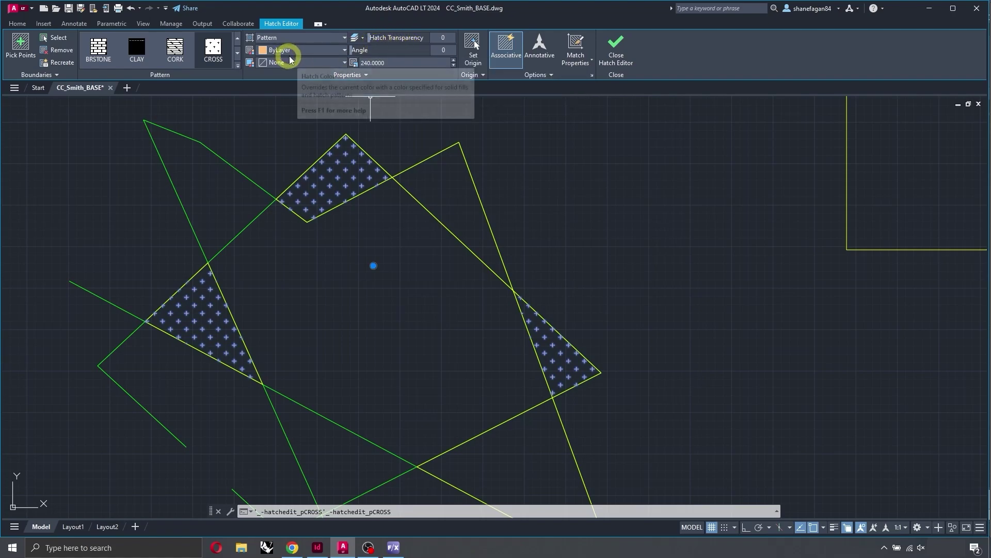
Apply the ANSI31 pattern to the selected hatch and rotate its angle to 177.
left_click_drag(367, 51, 227, 45)
left_click(192, 46)
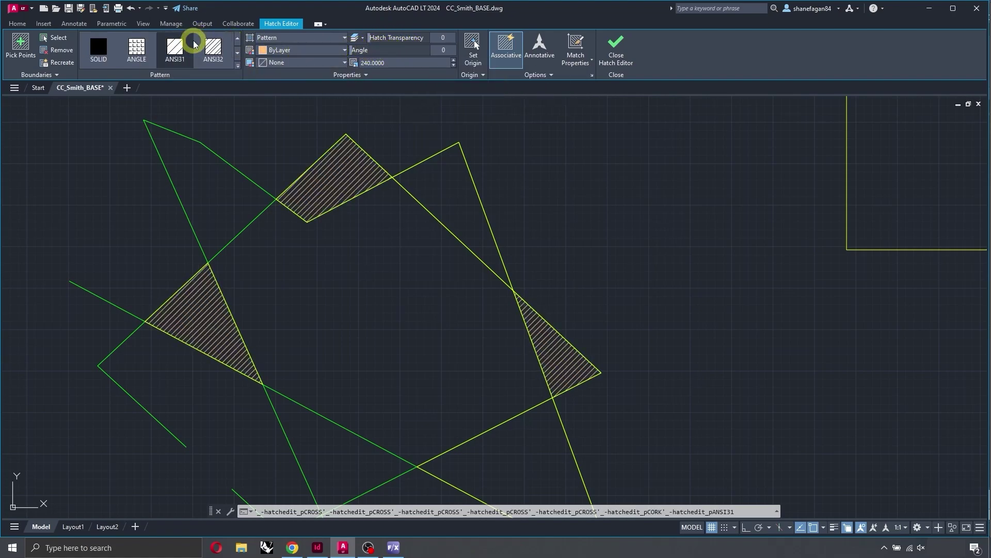
left_click(174, 46)
left_click(355, 51)
mouse_move(356, 51)
left_mouse_down()
mouse_move(429, 49)
mouse_move(394, 50)
mouse_move(411, 52)
left_mouse_up()
Switch the selected hatch to the AR-B816 brick pattern and set its pattern scale to 60.
scroll(195, 42, "down", 2)
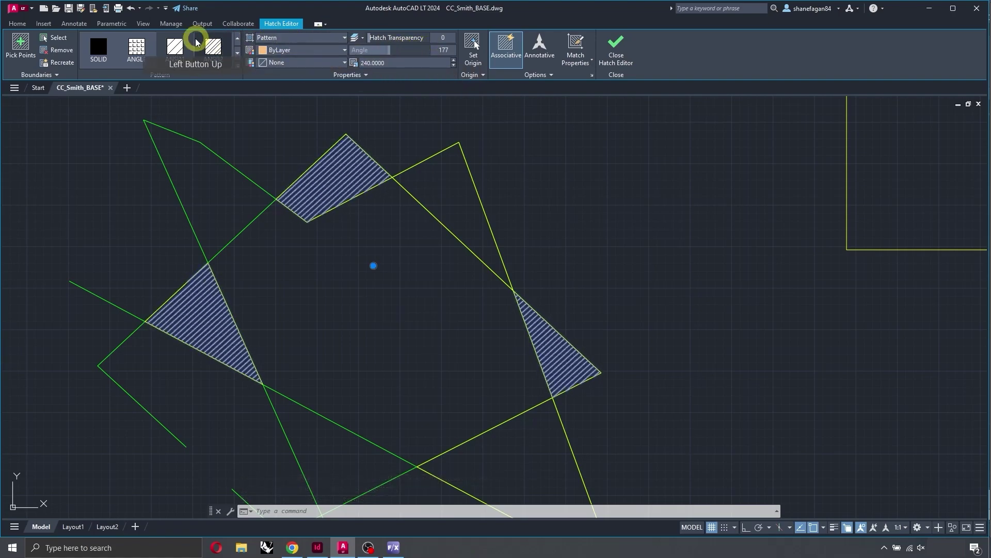
left_click(168, 48)
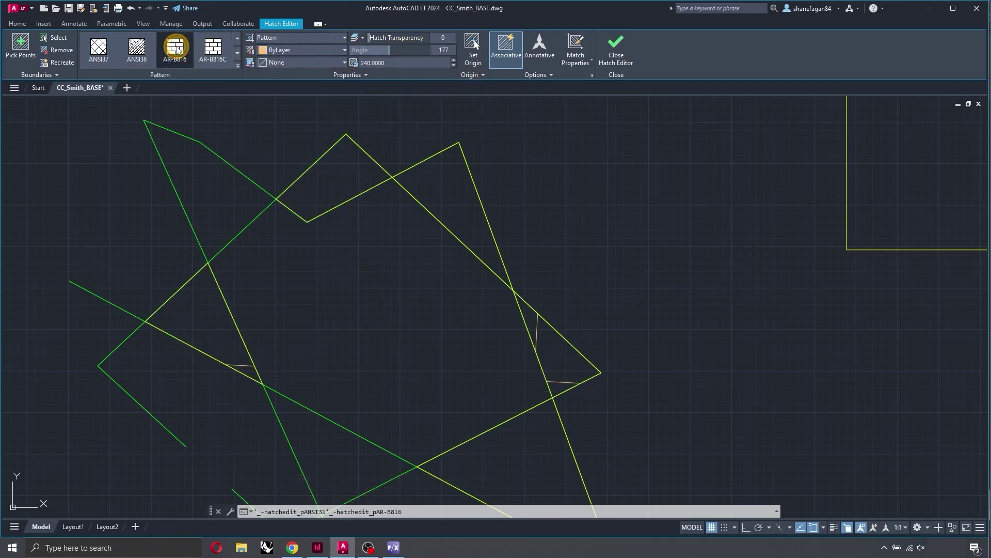
left_click(376, 61)
left_click_drag(335, 63, 345, 69)
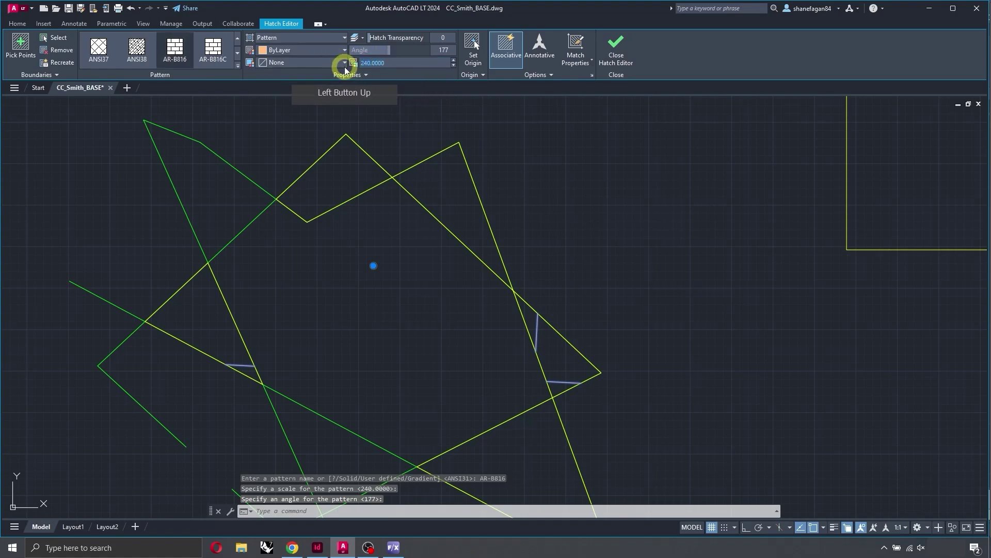
type("60")
key("Return")
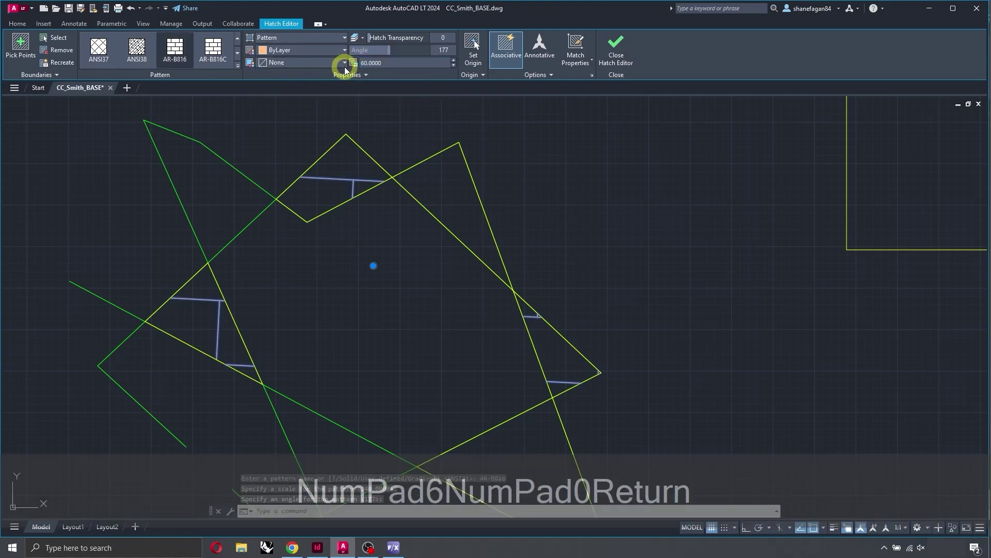
Try a pattern scale of 120 on the brick hatch and settle on a scale of 12.
left_click_drag(401, 62, 347, 64)
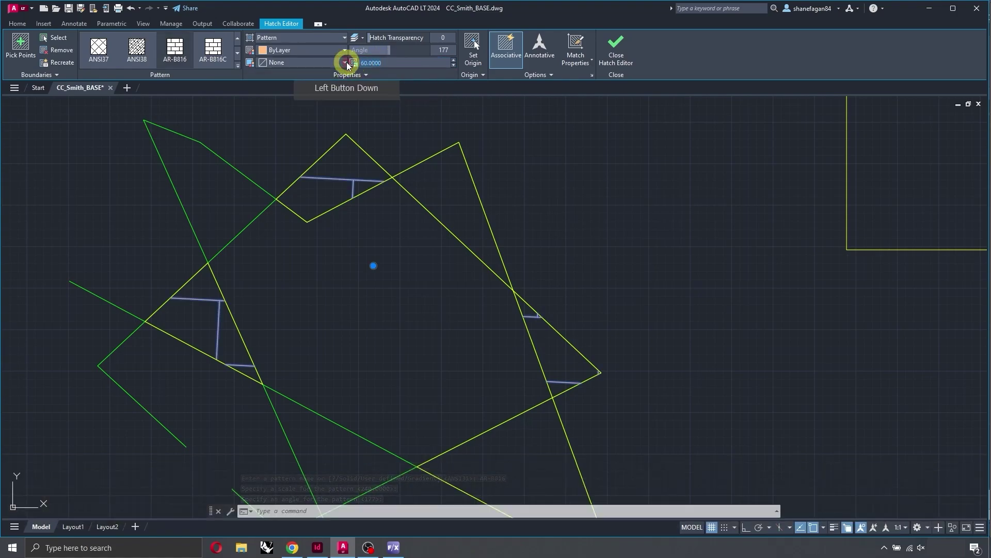
type("120")
key("Return")
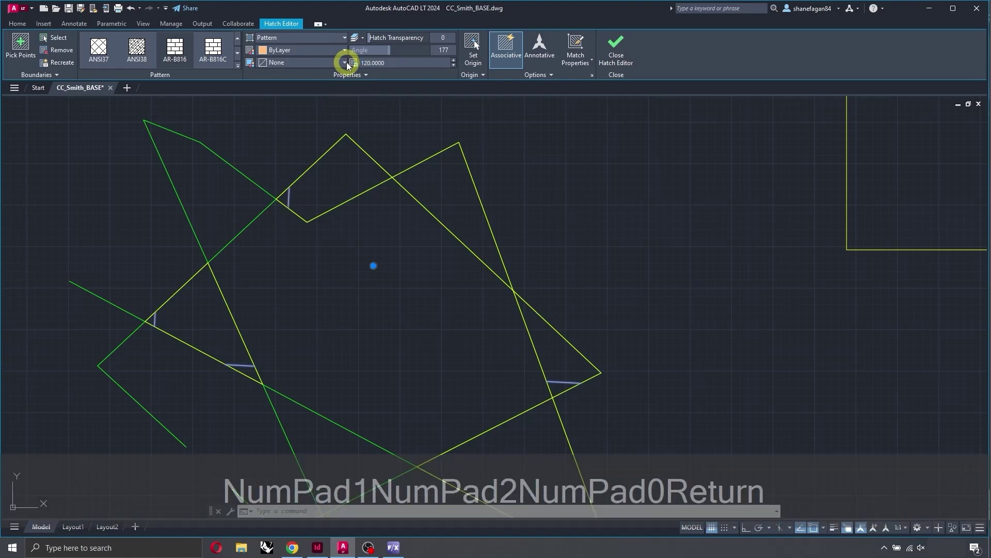
left_click(392, 65)
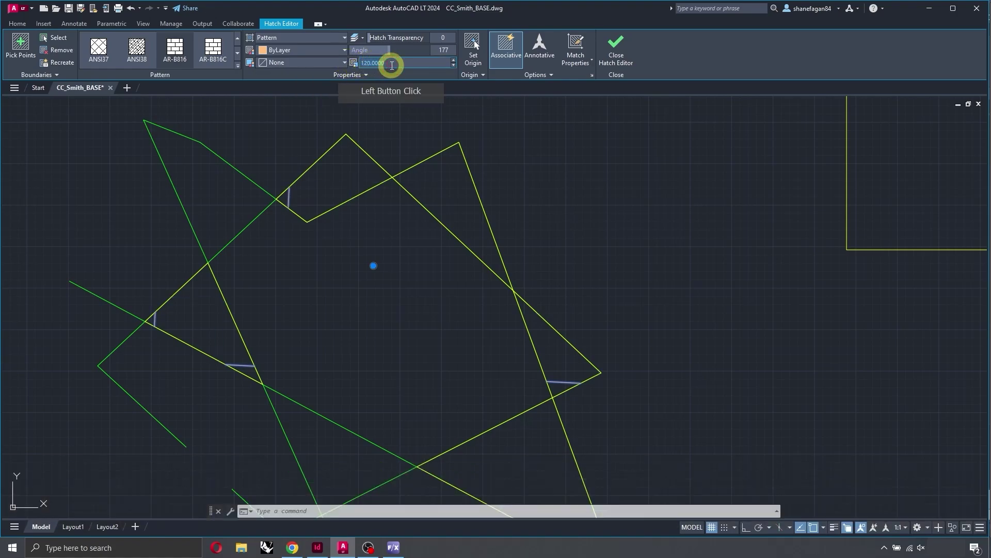
type("12")
key("Return")
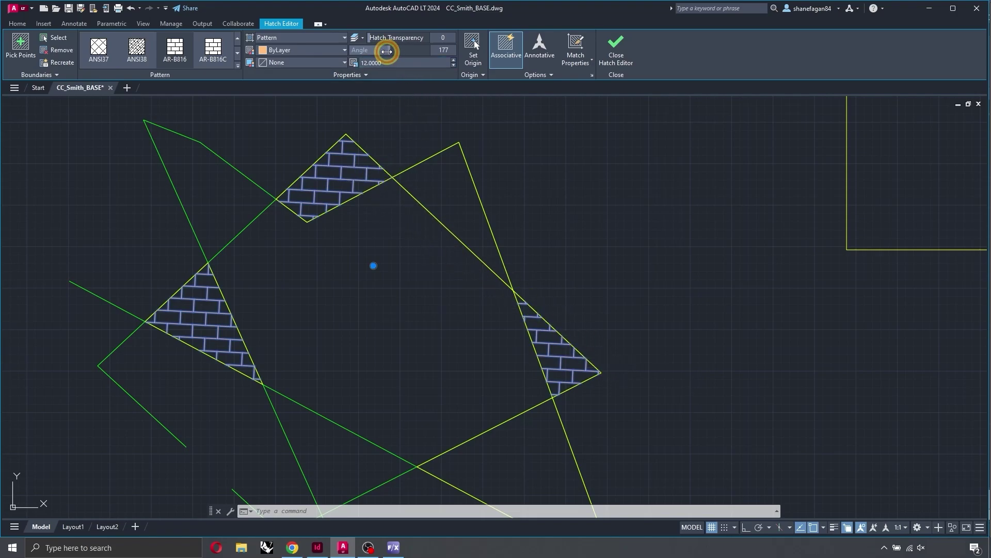
Rotate the brick hatch's angle to 317 and finish editing the hatch.
left_click_drag(387, 52, 432, 61)
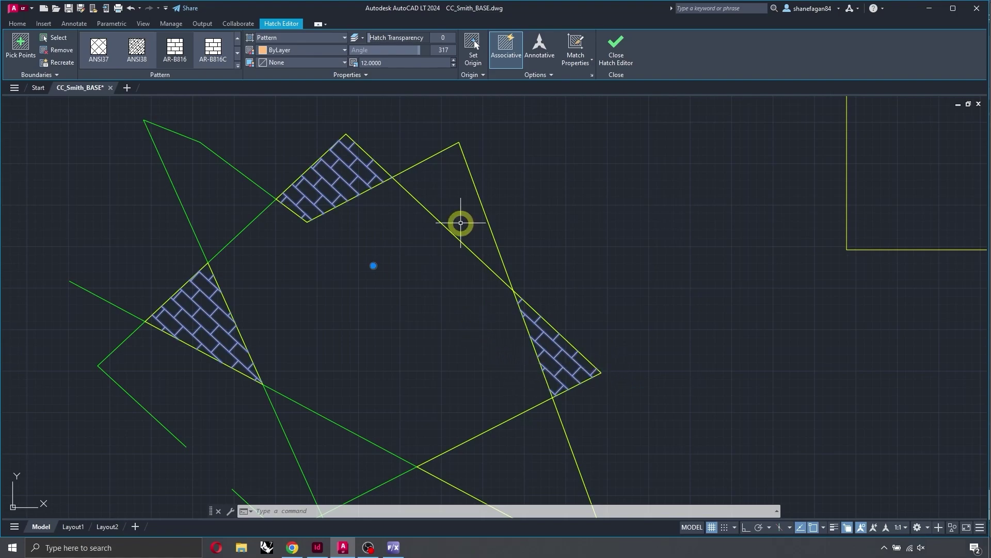
scroll(345, 336, "down", 2)
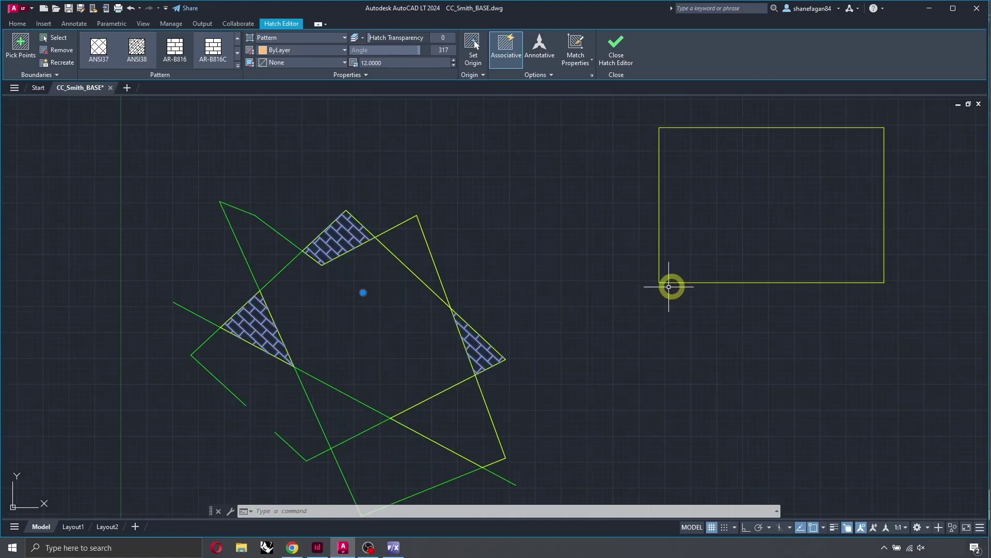
key("Escape")
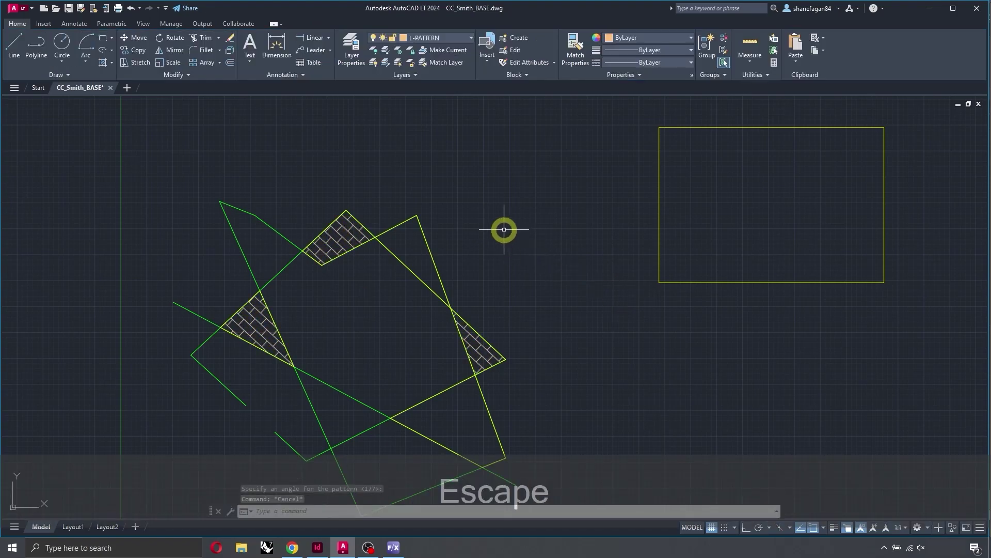
key("Escape")
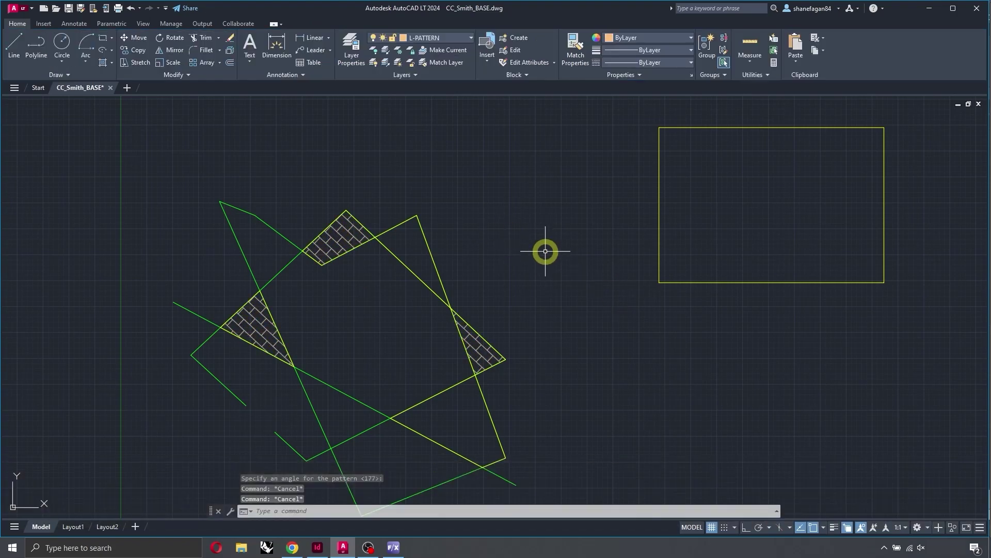
Hatch the empty rectangle beside the overlapping shapes by selecting its outline as the boundary object.
type("h")
key("Return")
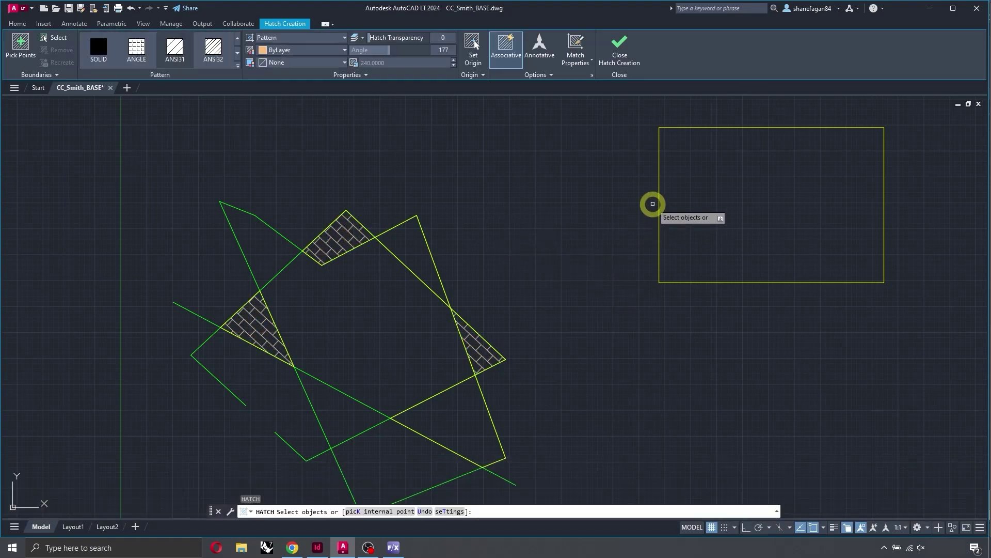
left_click(658, 197)
key("space")
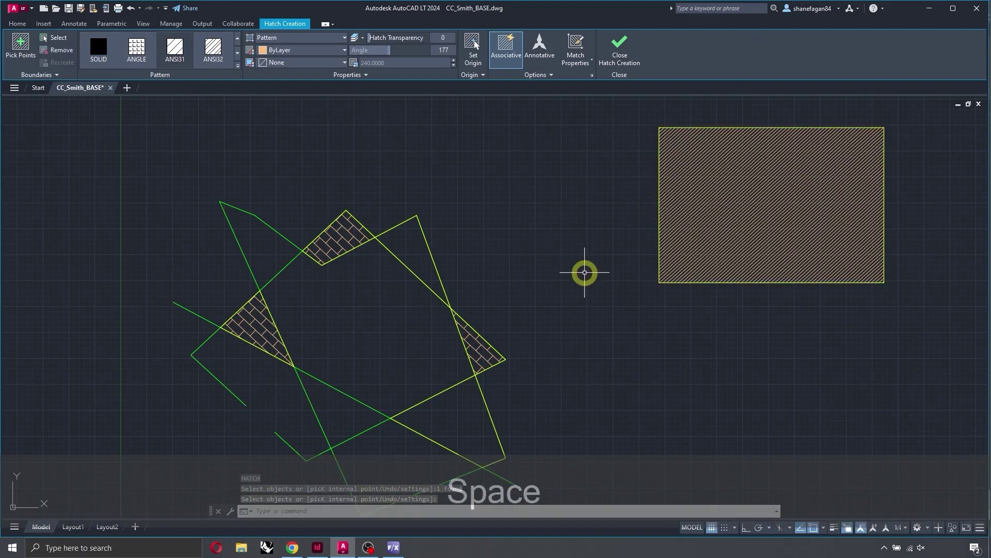
Try matching the rectangle's hatch to the brick hatch's properties, and undo the change.
left_click(738, 192)
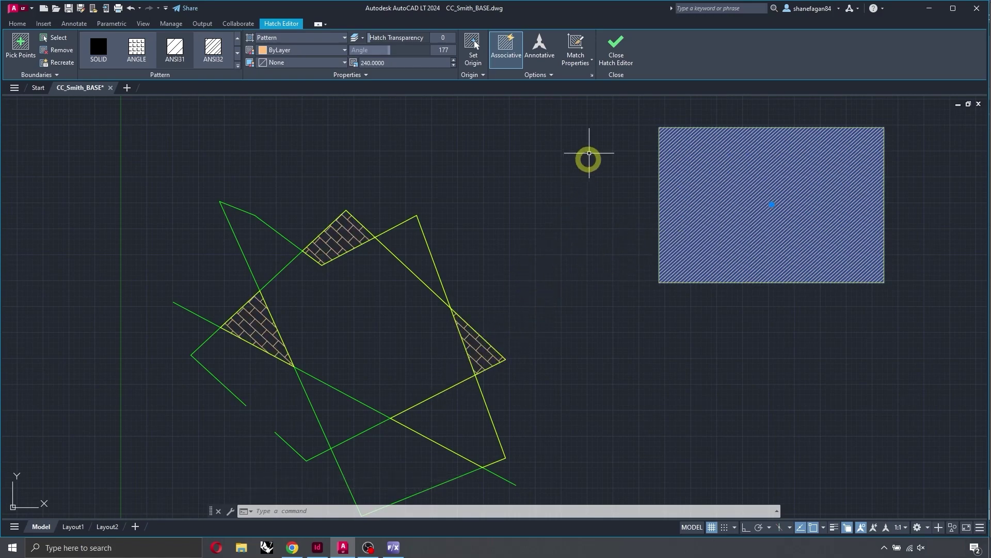
left_click(576, 46)
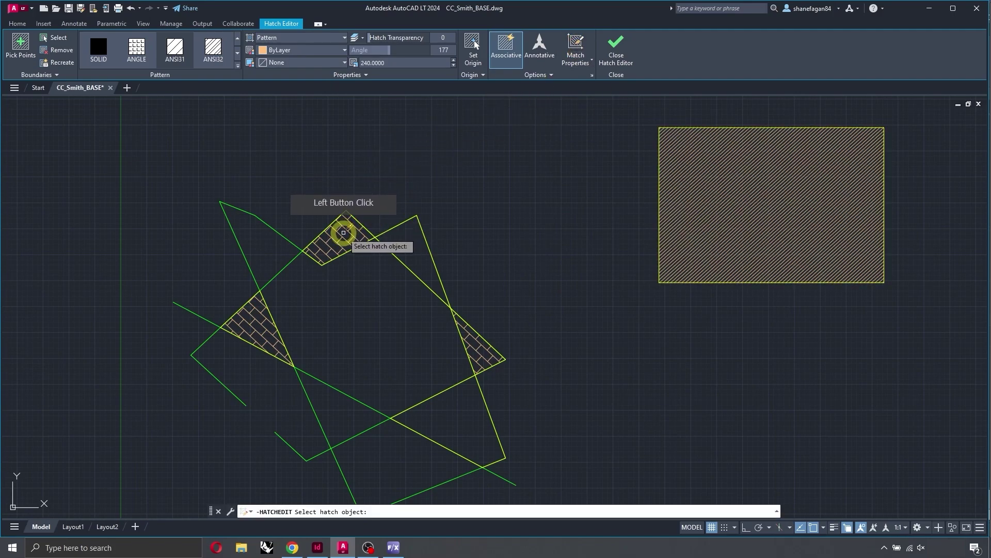
left_click(347, 230)
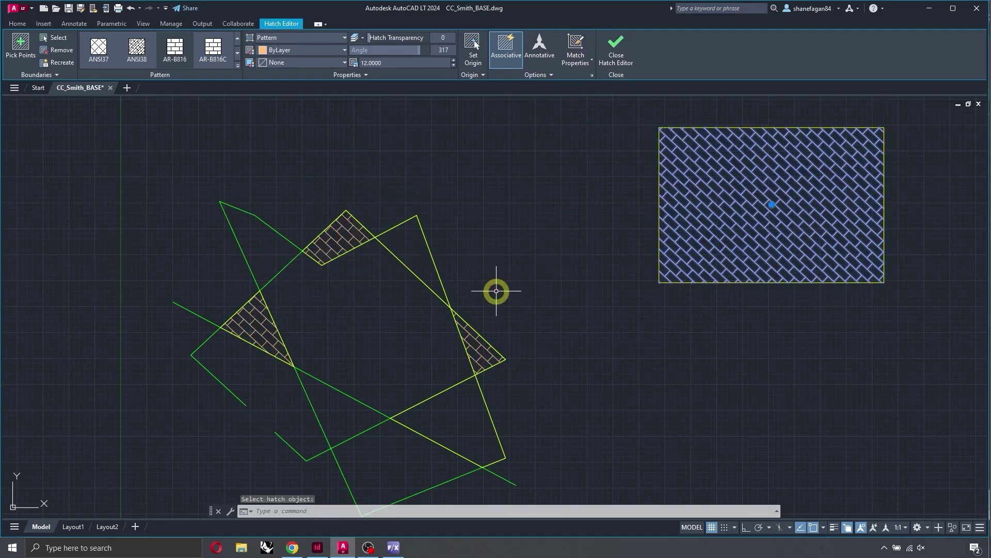
key("Escape")
key("ctrl+z")
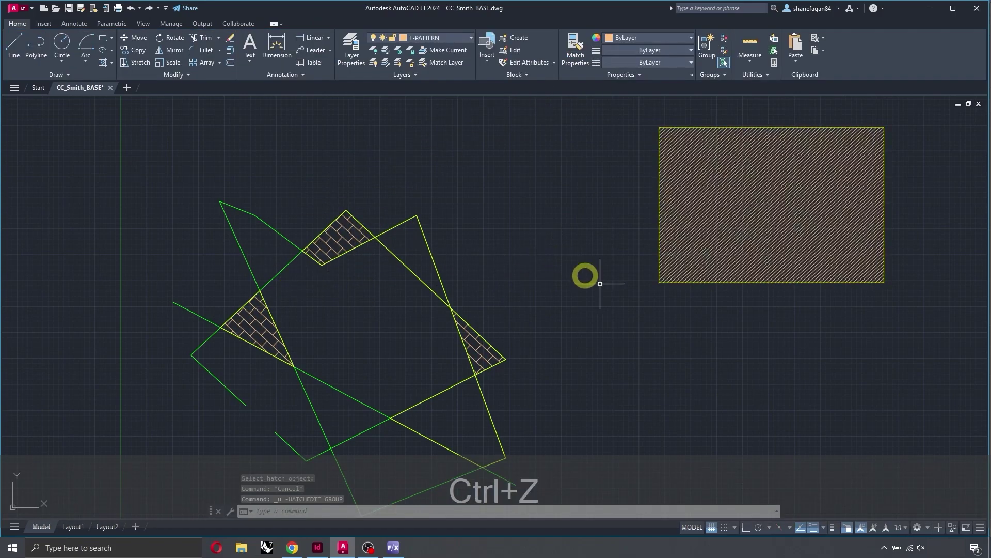
Match the rectangle's hatch to the properties of the brick hatch in the overlapping shapes.
left_click(748, 205)
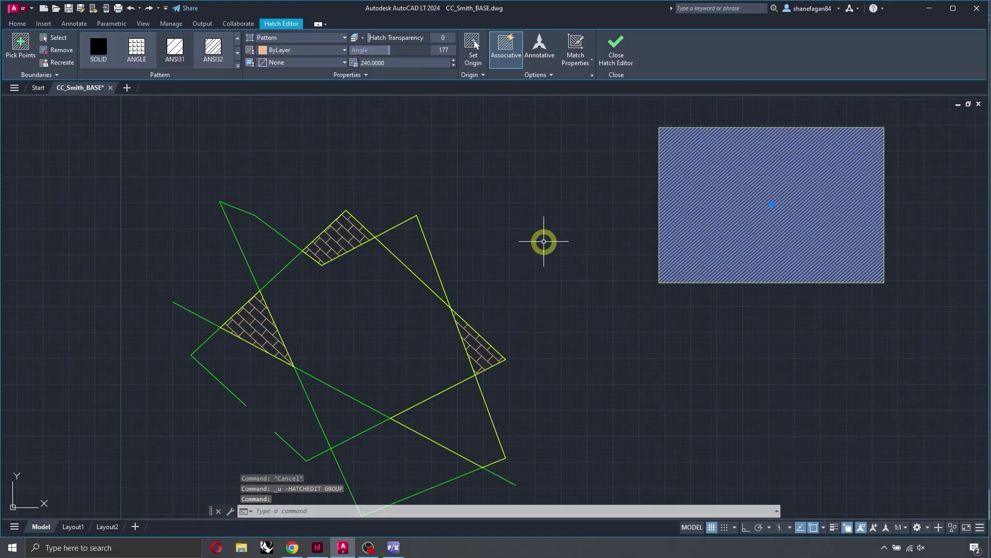
left_click(493, 124)
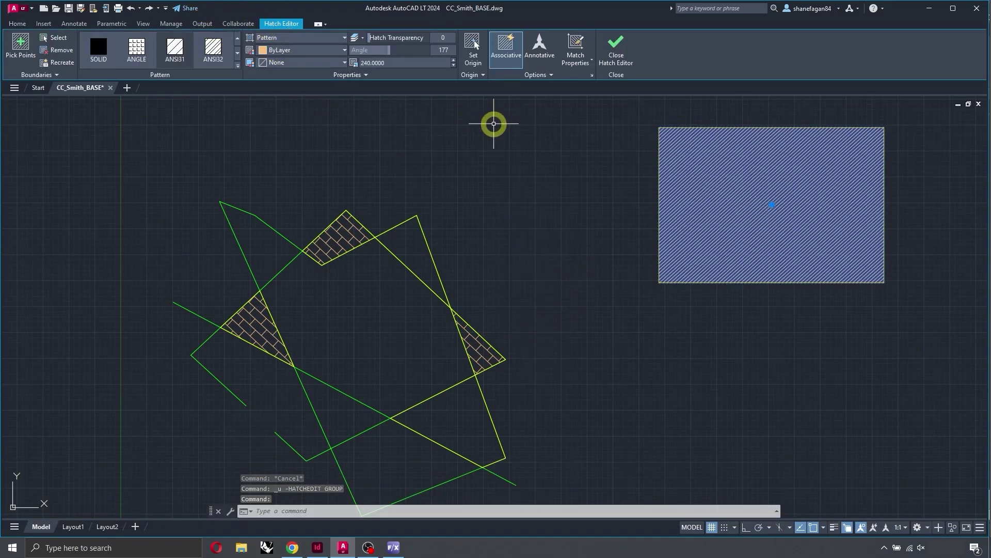
left_click(576, 47)
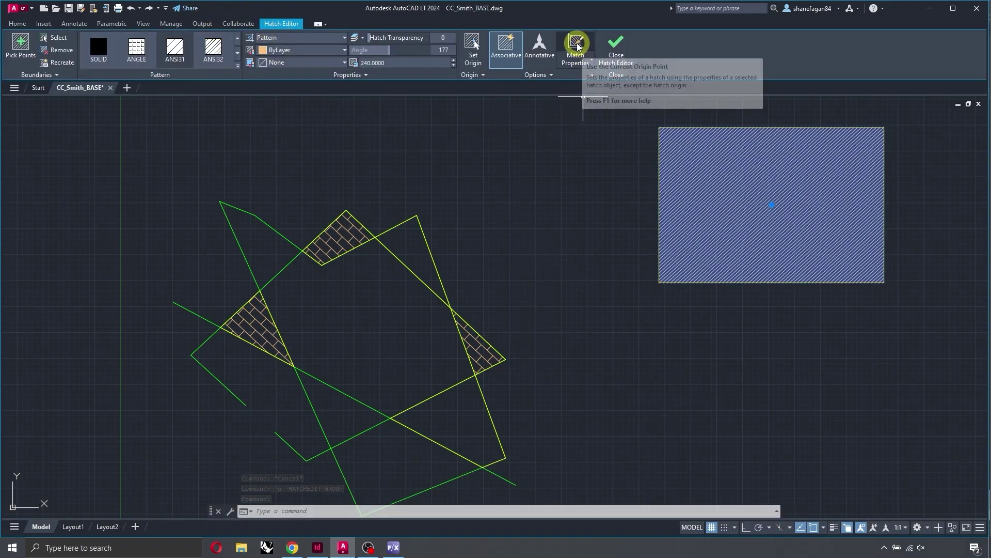
left_click(387, 219)
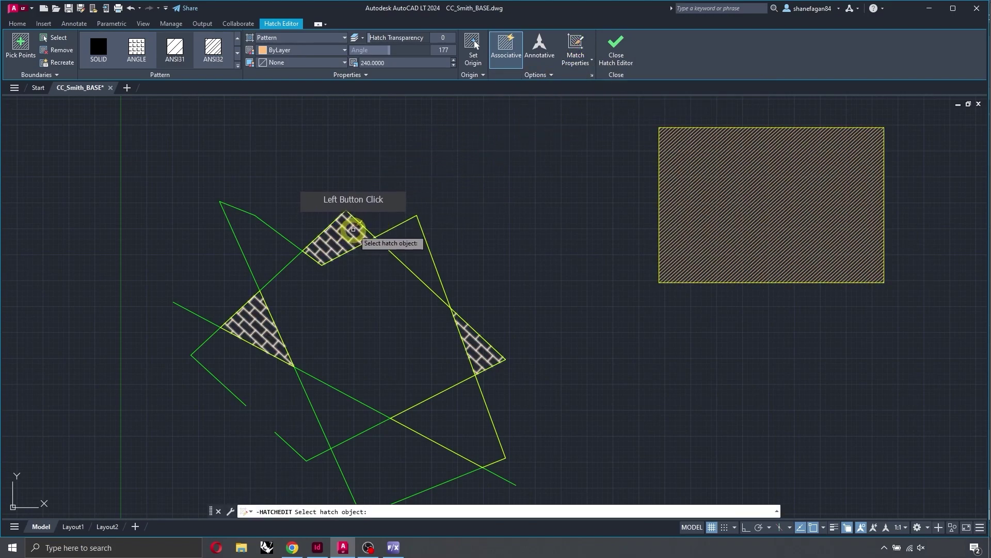
left_click(303, 265)
left_click(797, 222)
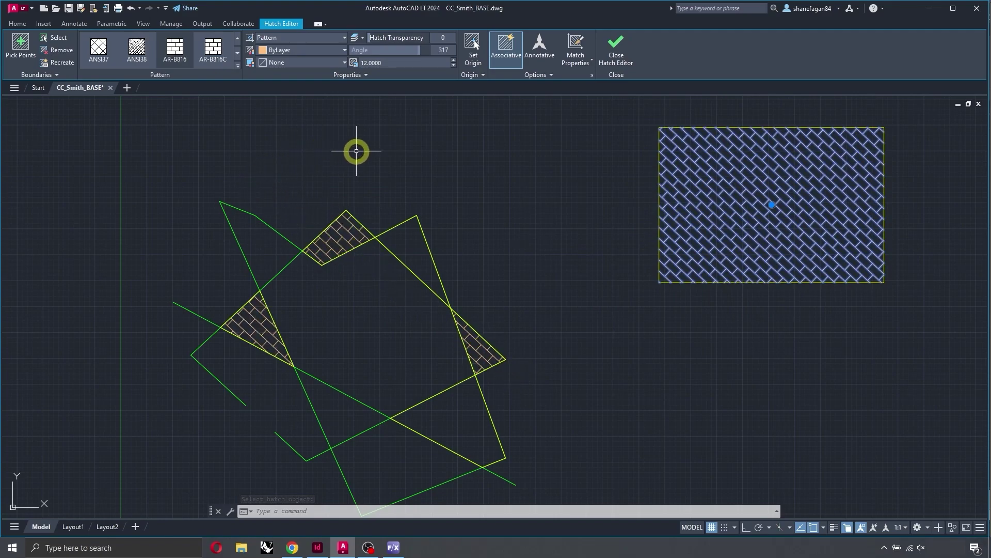
Set the rectangle's brick hatch angle to 0.
middle_click_drag(649, 230, 429, 281)
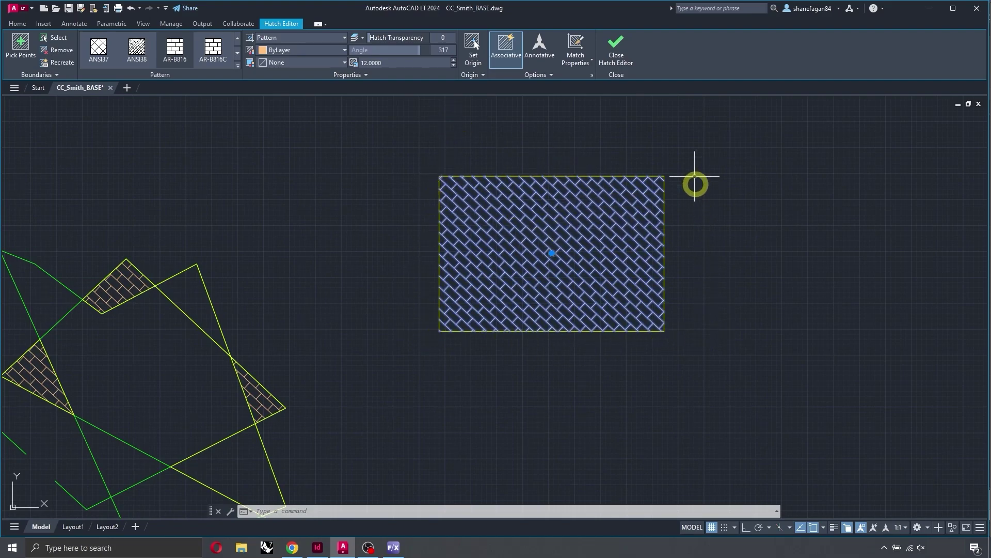
left_click_drag(420, 49, 266, 58)
scroll(449, 182, "up", 6)
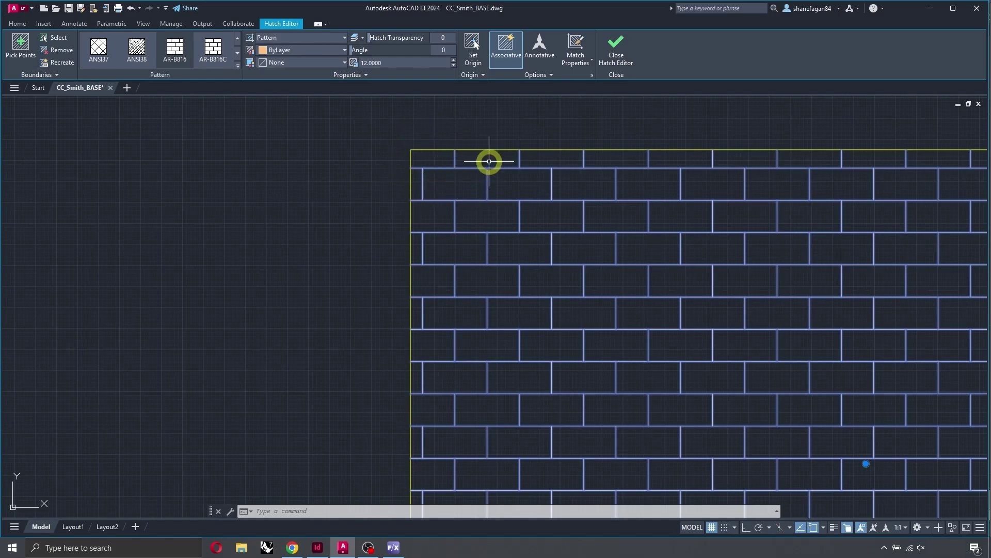
Set the brick hatch's origin at the rectangle's upper-left corner and finish editing the hatch.
scroll(537, 181, "down", 3)
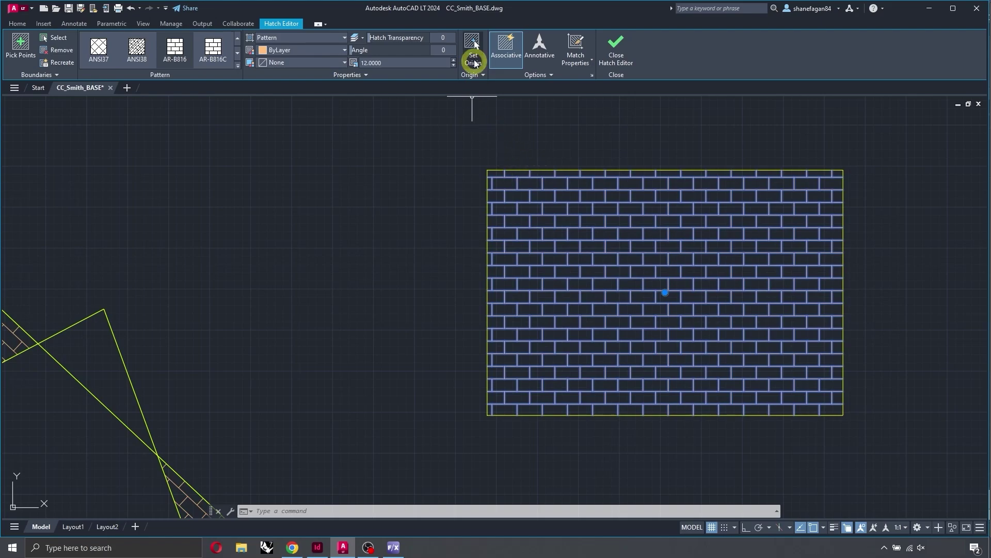
left_click(472, 50)
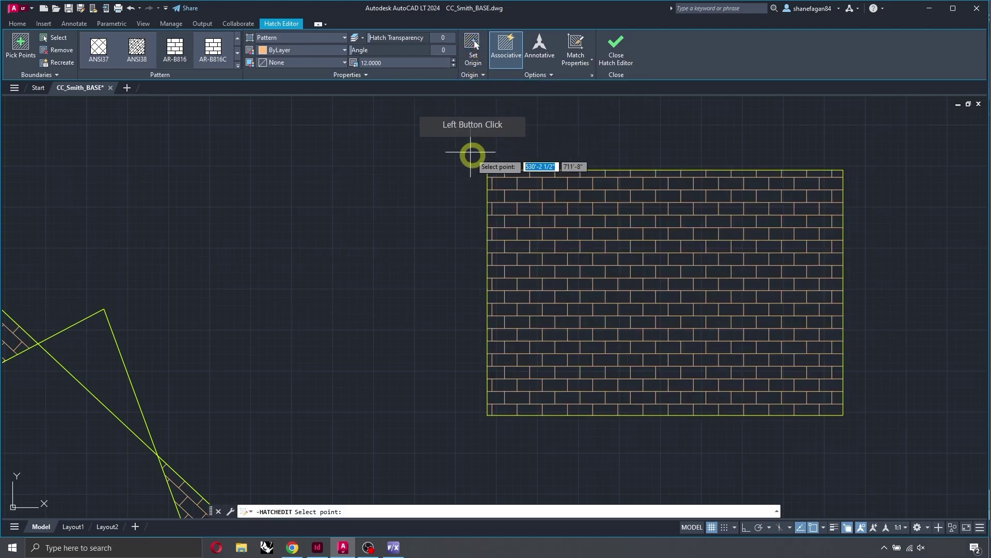
left_click(488, 170)
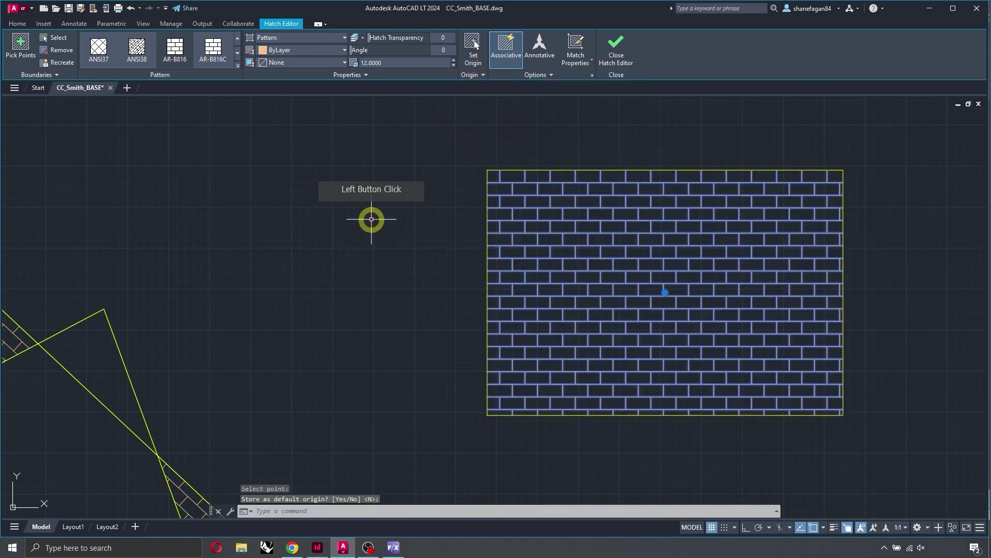
scroll(609, 161, "up", 2)
scroll(332, 168, "down", 4)
key("Escape")
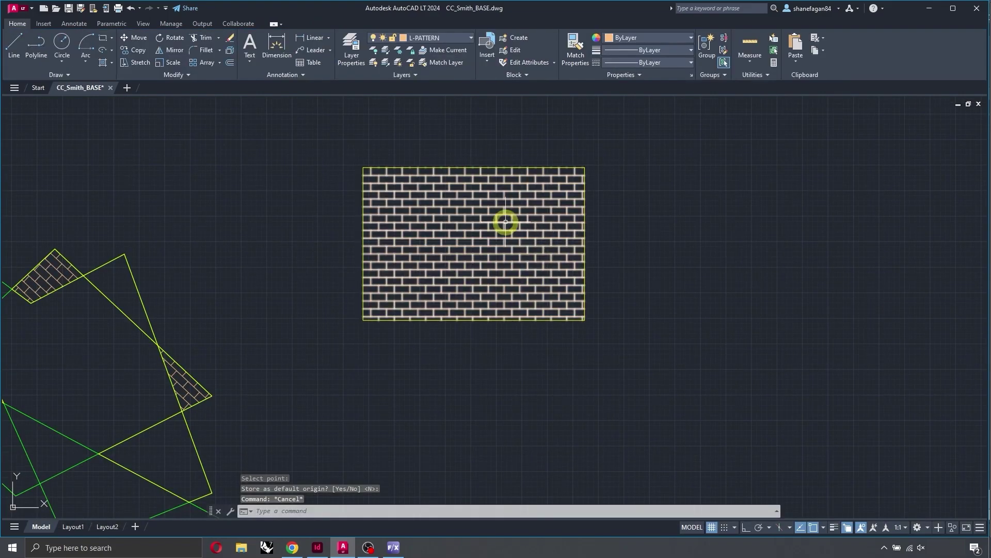
mouse_move(455, 231)
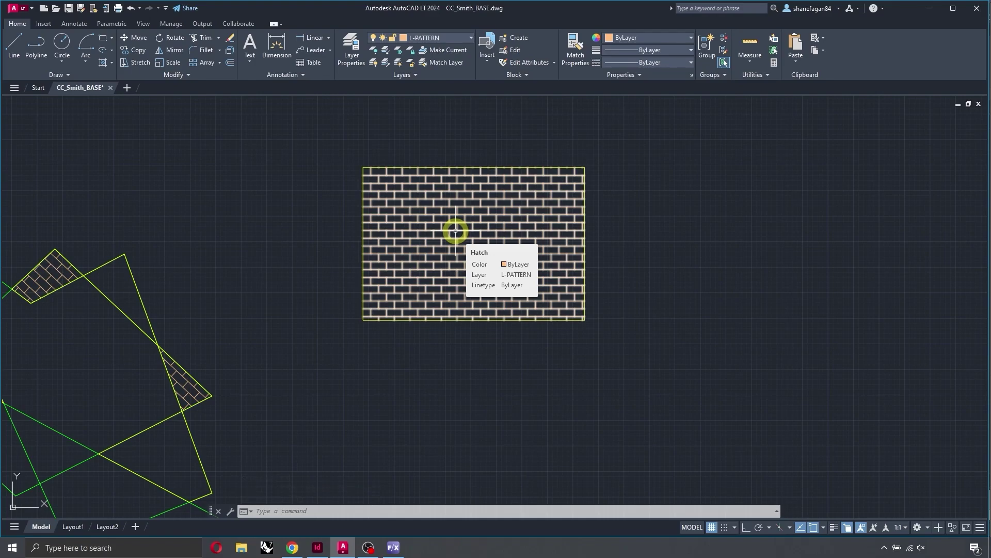
Examine the brick pattern at the rectangle's upper-left corner and compare the hatch settings of the rectangle and the overlapping shapes.
scroll(386, 193, "up", 2)
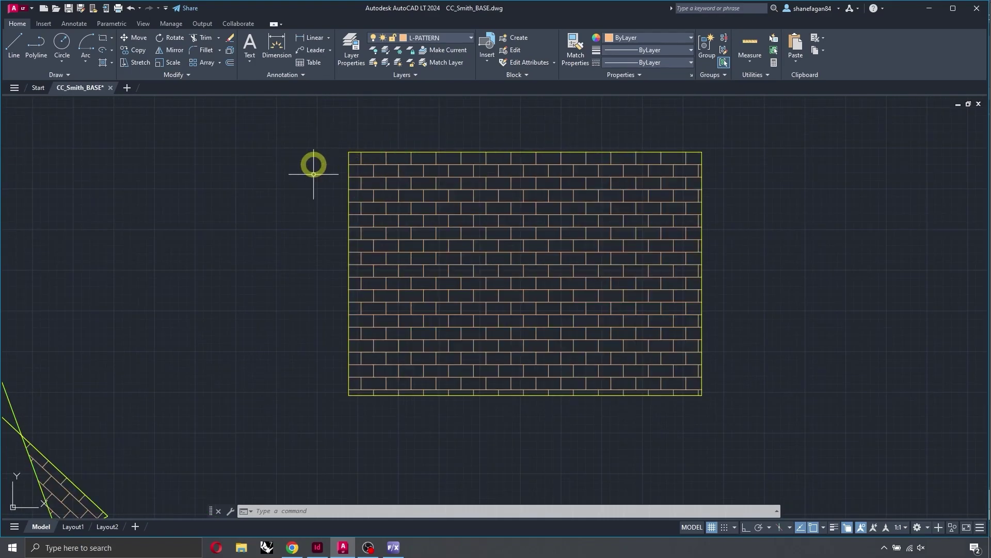
scroll(356, 143, "up", 4)
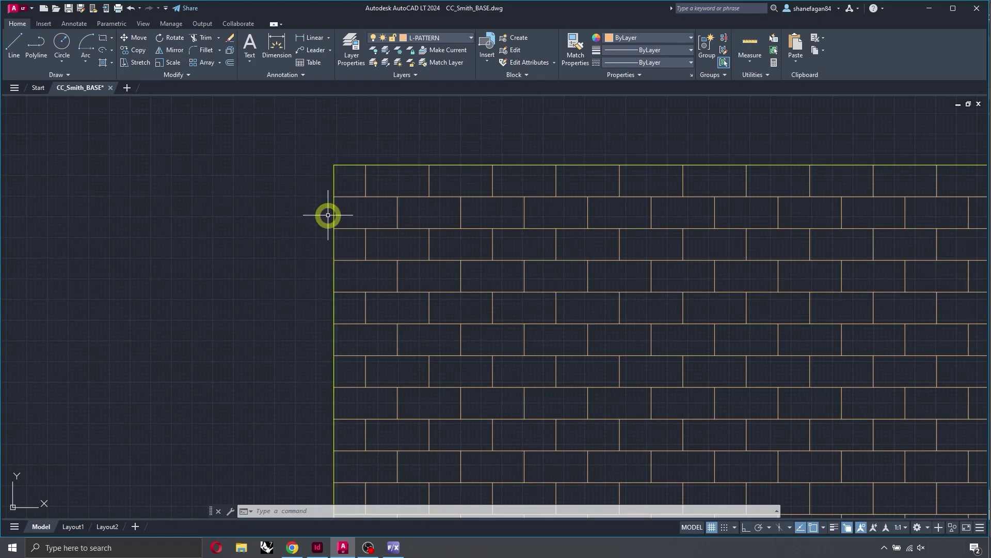
double_click(445, 243)
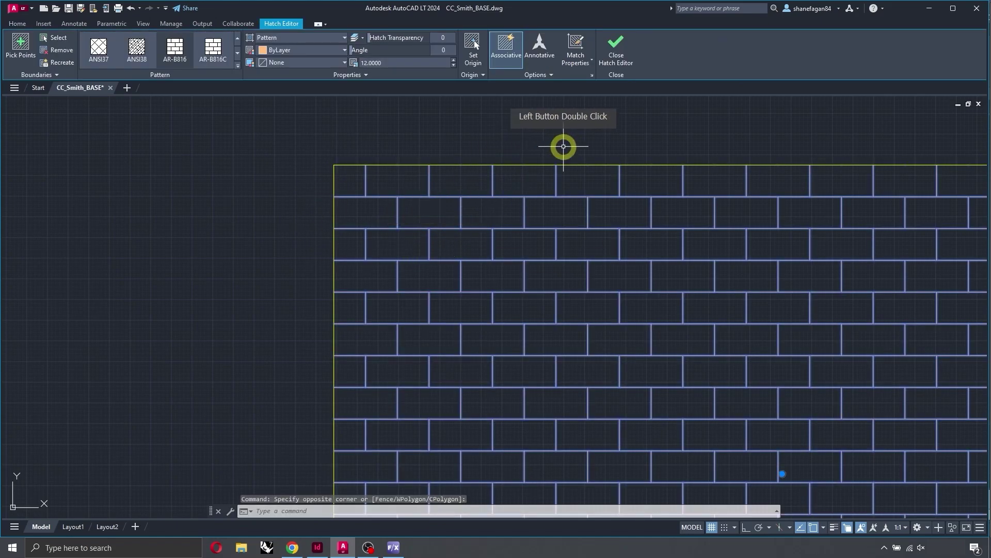
scroll(563, 146, "down", 5)
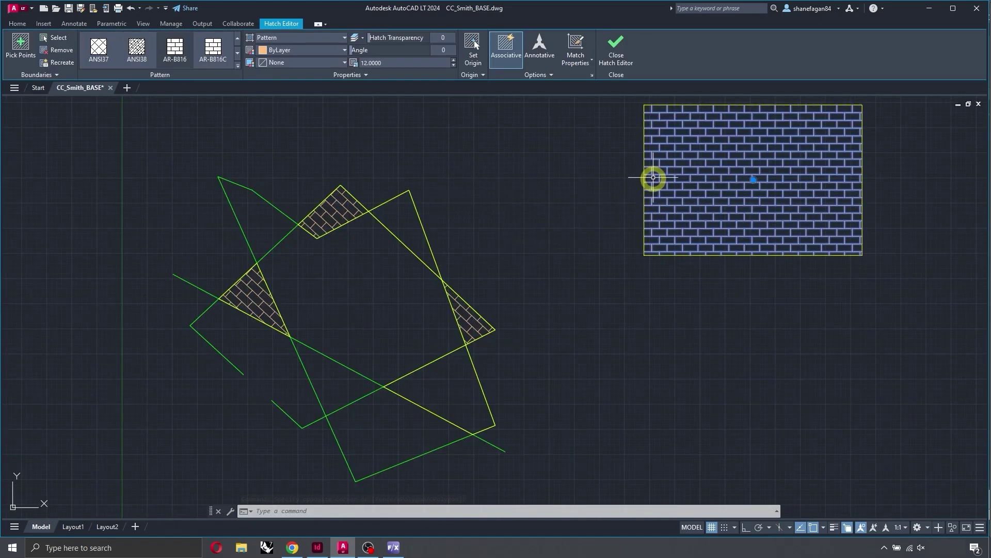
key("Escape")
left_click(243, 277)
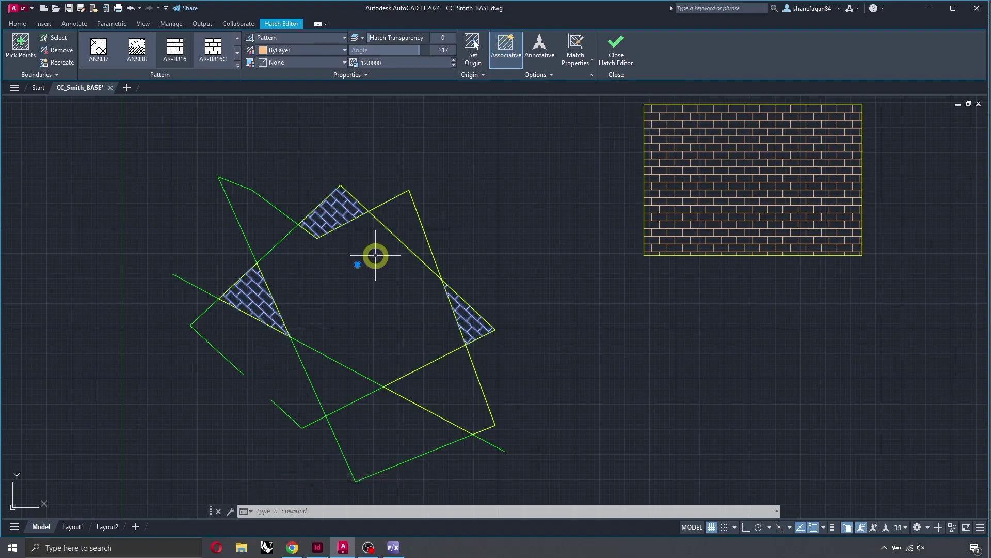
key("Escape")
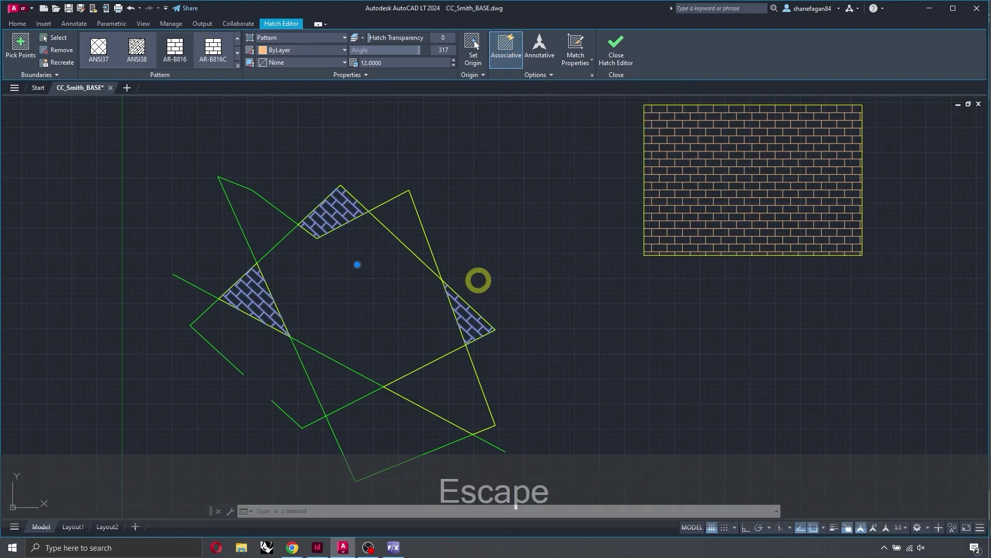
Try stretching the rectangle boundary's upper-right and lower-right corners outward with its associative hatch, and undo both stretches.
scroll(710, 258, "up", 5)
scroll(388, 327, "down", 5)
scroll(644, 158, "up", 2)
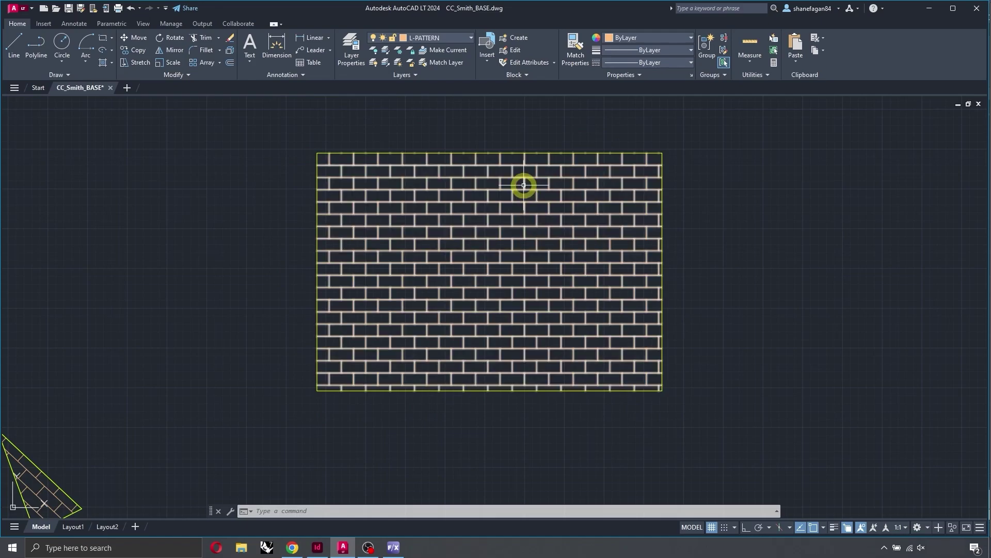
left_click(660, 151)
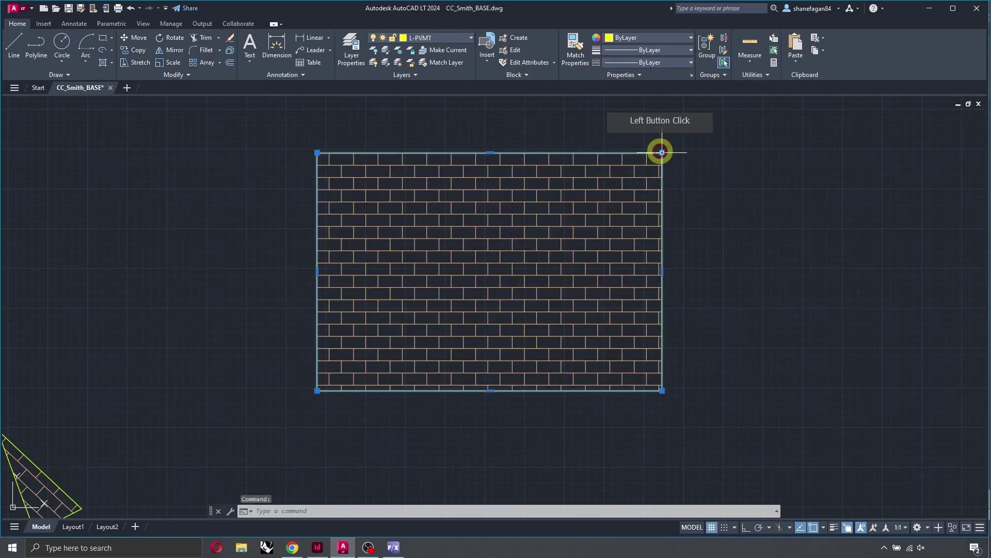
left_click(662, 152)
left_click(758, 130)
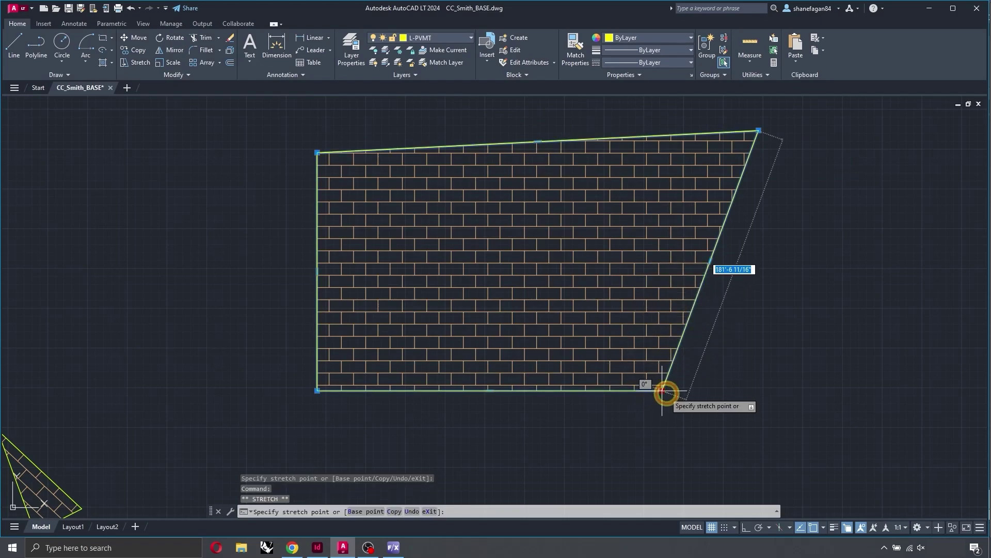
left_click(794, 456)
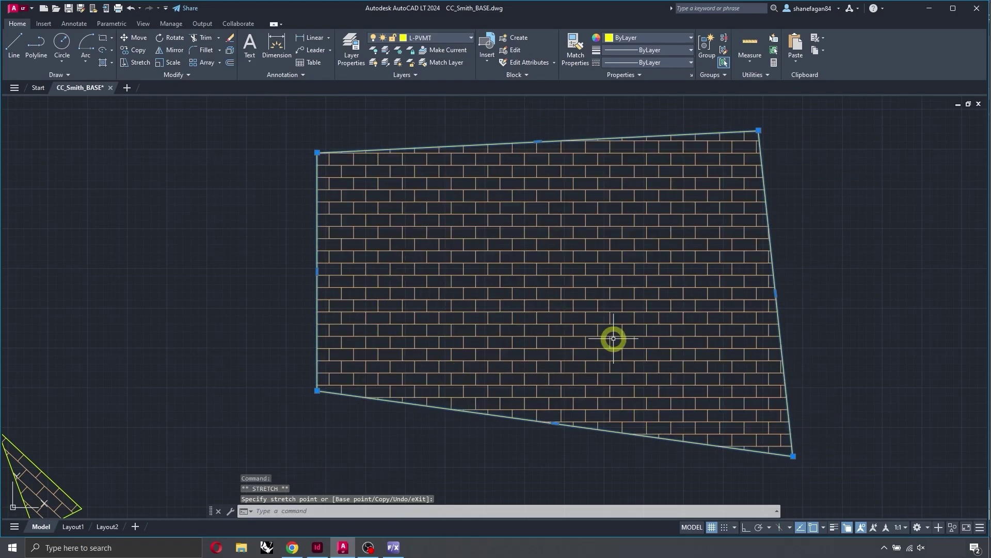
key("ctrl+z")
key("ctrl+z")
Try stretching the top vertex of the upper hatched shape's boundary outward, and undo the stretch.
scroll(196, 269, "up", 3)
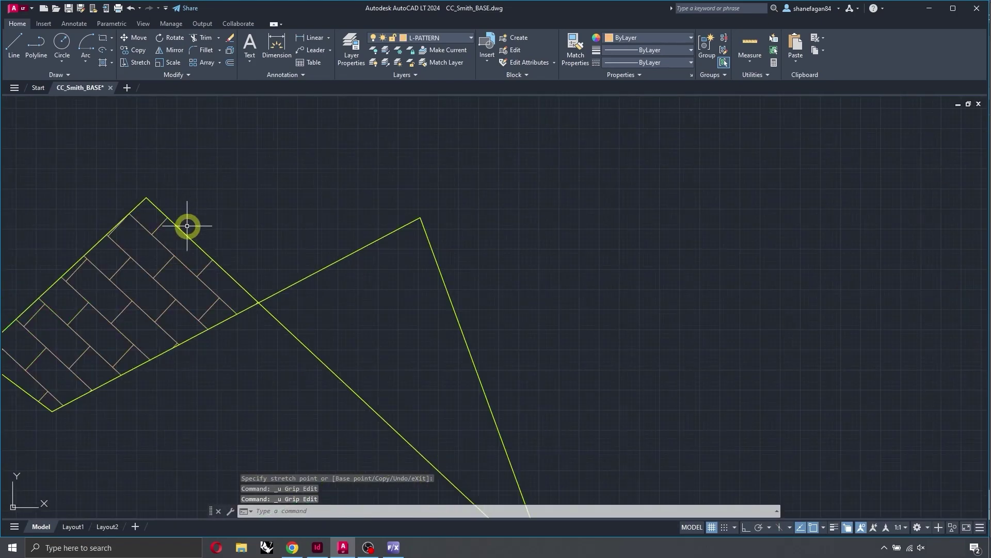
left_click(183, 234)
key("Escape")
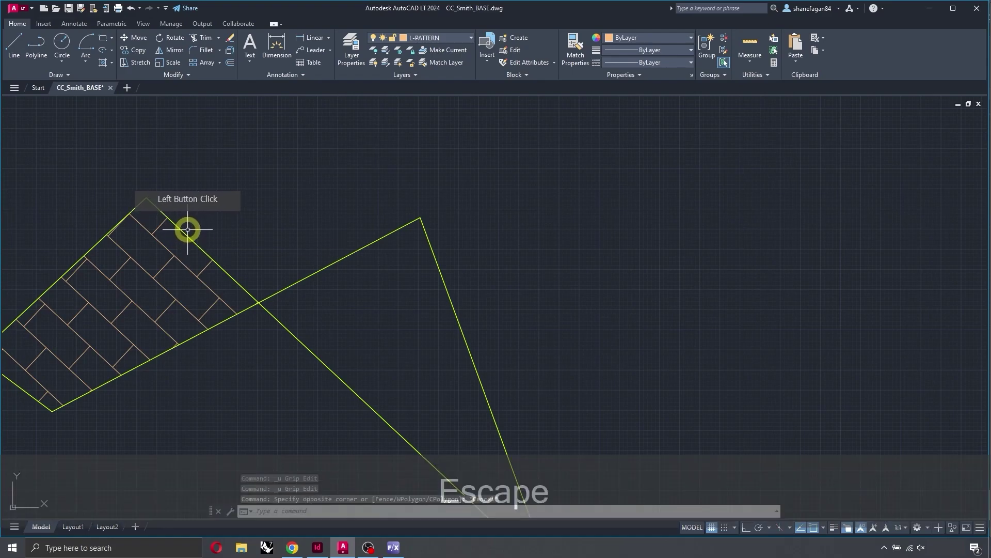
left_click(184, 235)
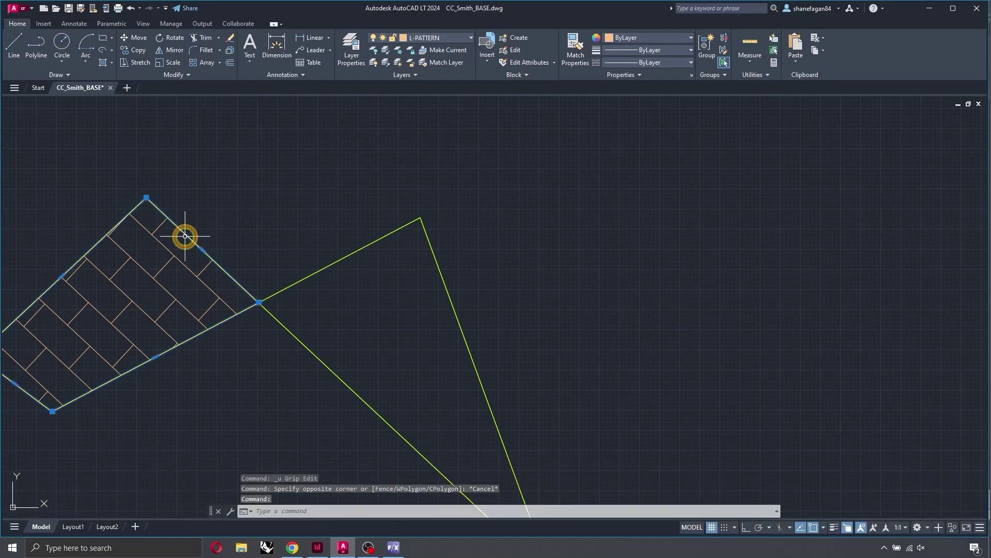
left_click(147, 198)
left_click(210, 123)
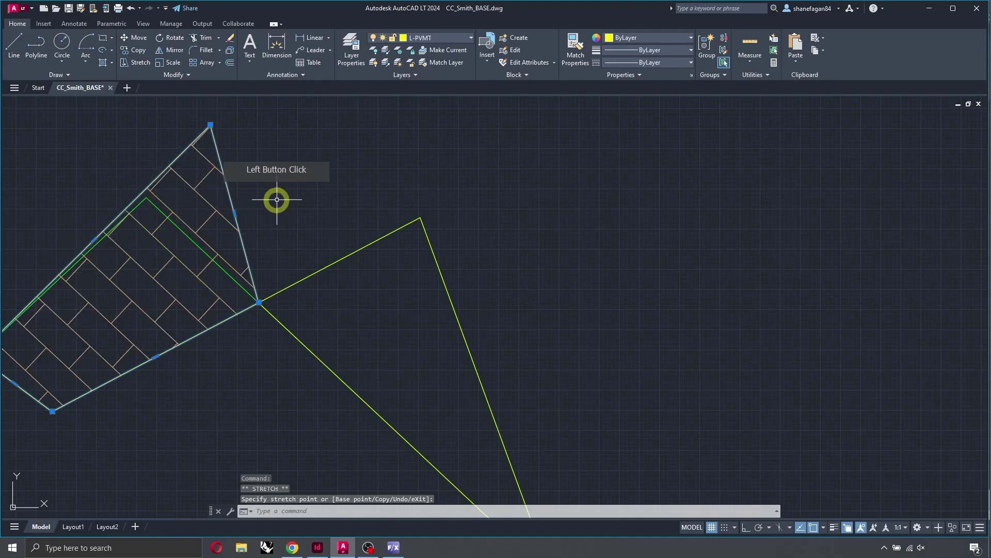
key("ctrl+z")
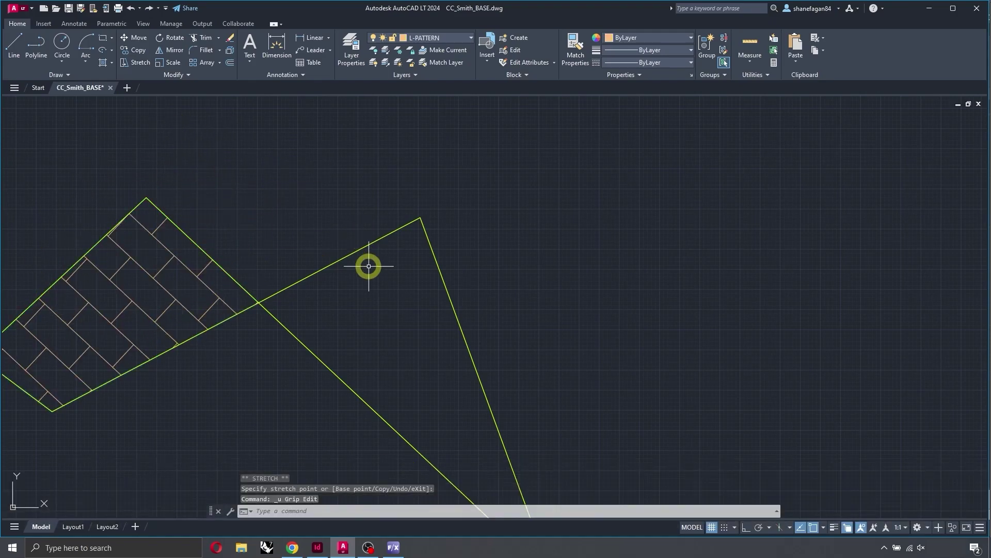
Turn off the associative option for the rectangle's brick hatch to detach it from its boundary.
scroll(367, 266, "down", 6)
left_click(568, 248)
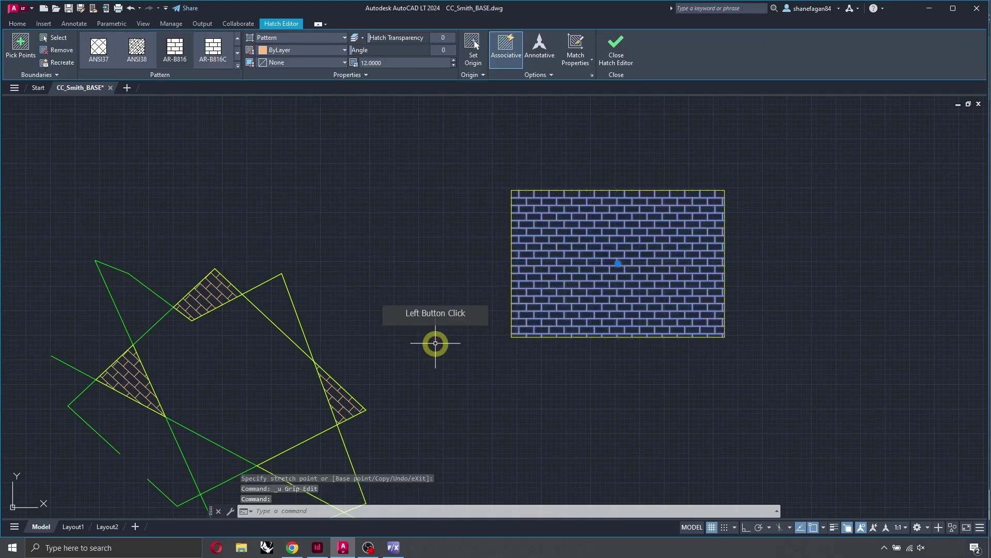
left_click(503, 55)
left_click(376, 226)
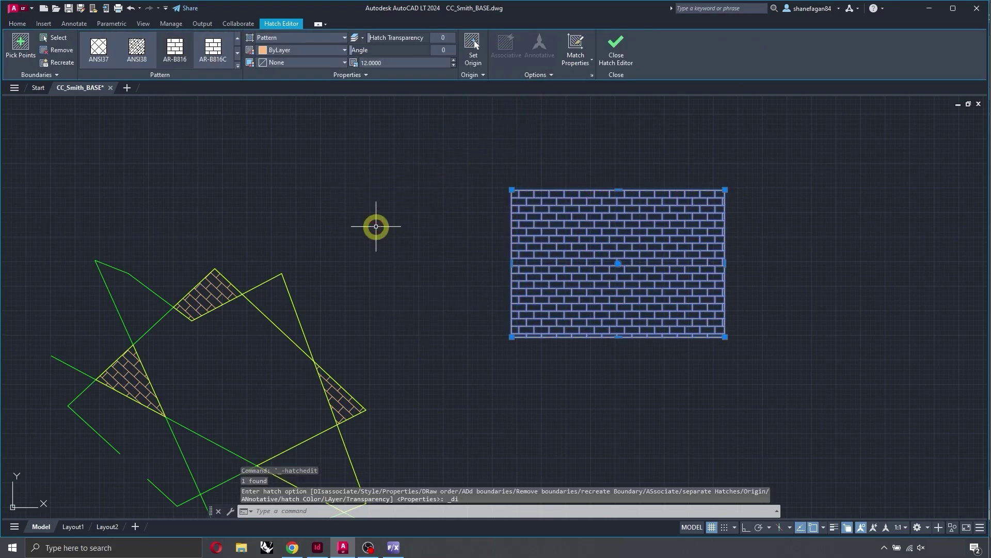
Try stretching the non-associative hatch's lower-left corner outward past the rectangle, and undo the stretch.
scroll(732, 259, "up", 2)
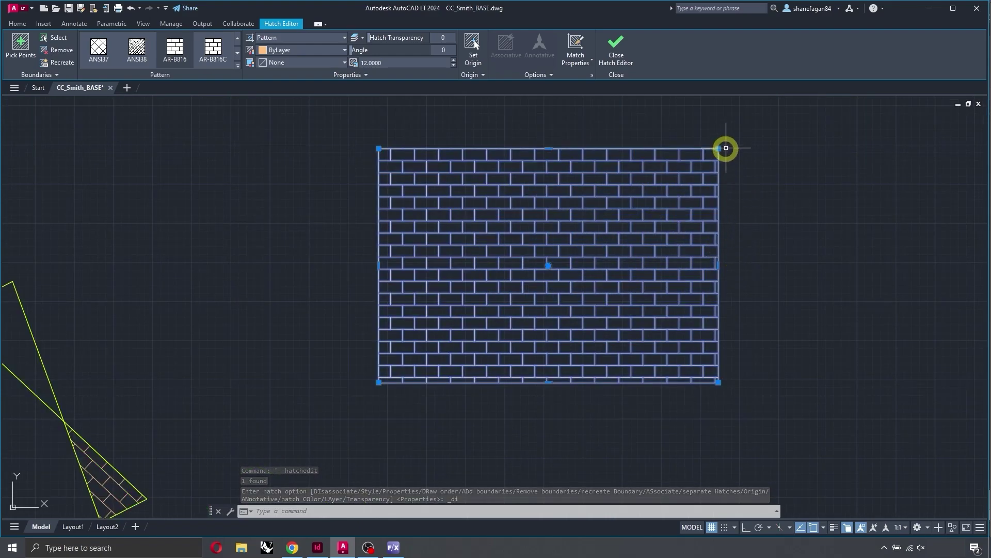
left_click(378, 382)
left_click(287, 403)
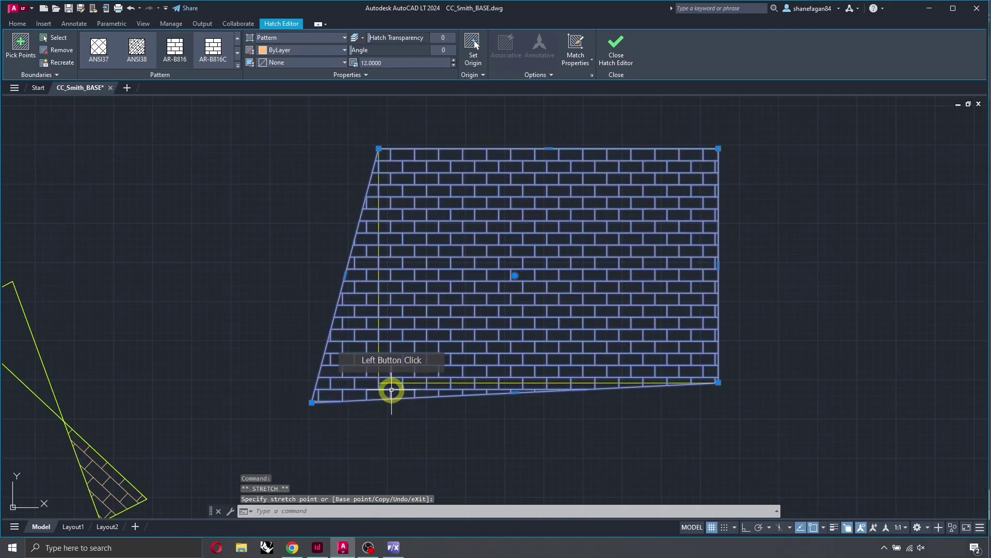
scroll(392, 387, "up", 4)
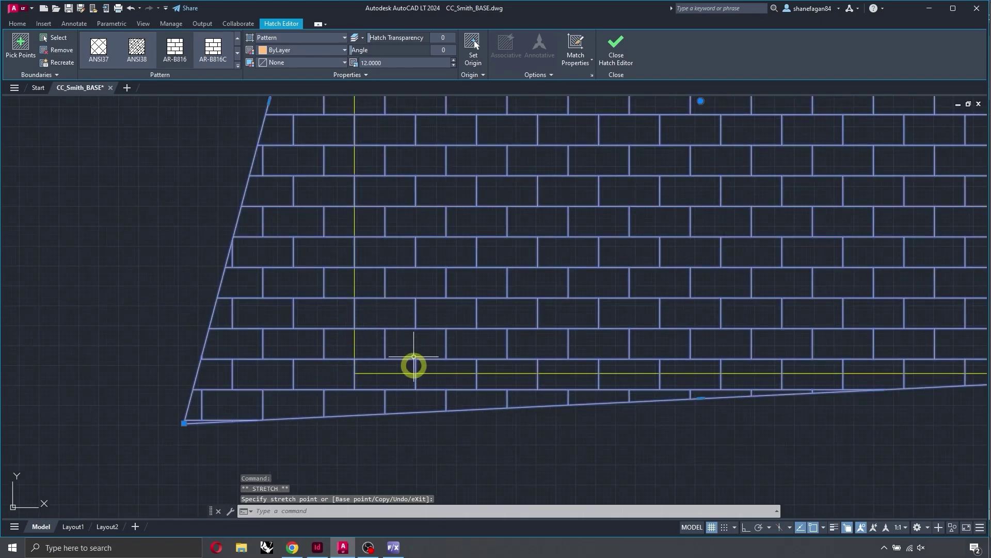
key("ctrl+z")
key("ctrl+z")
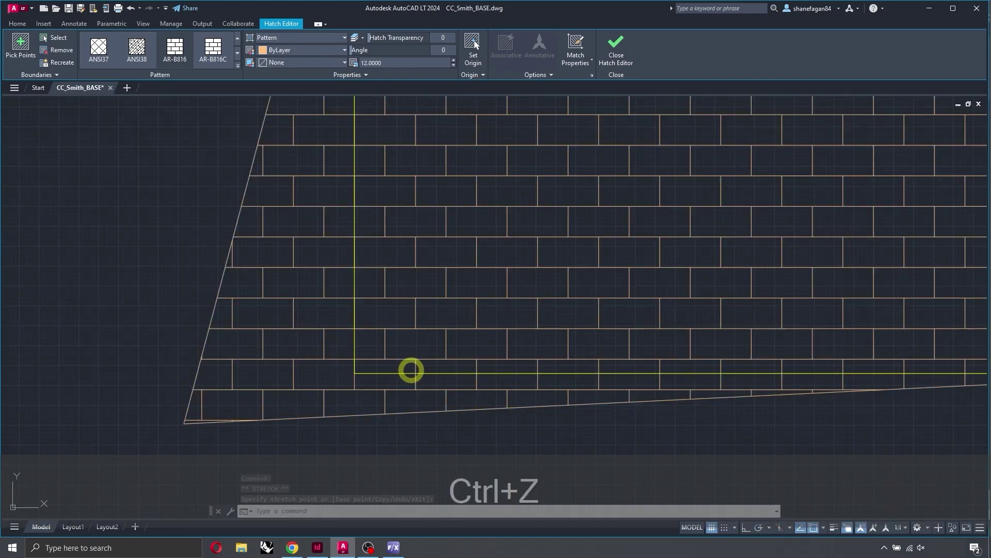
Convert the left edge of the non-associative brick hatch to an arc bulging outward beyond the rectangle.
left_click(377, 268)
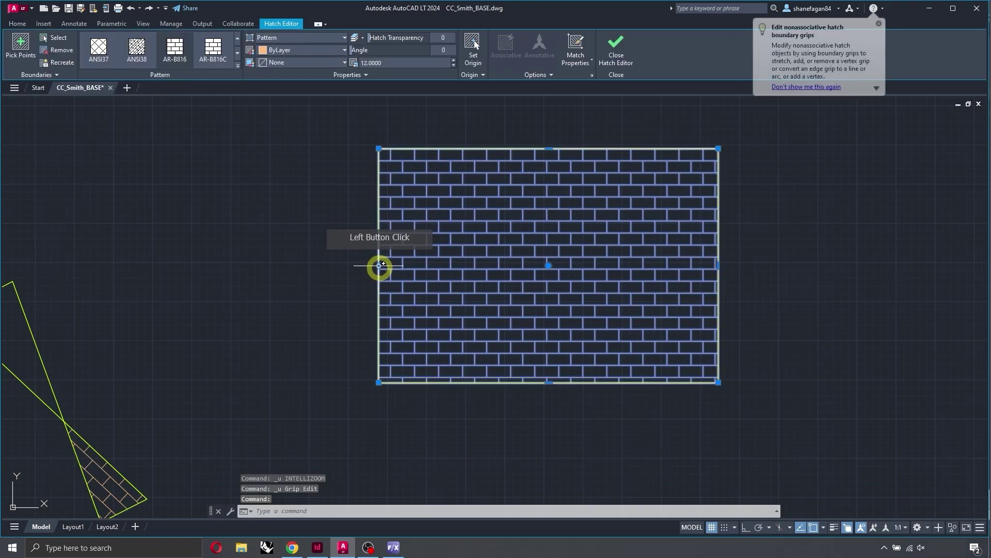
left_click(379, 266)
key("ctrl")
key("ctrl")
left_click(279, 287)
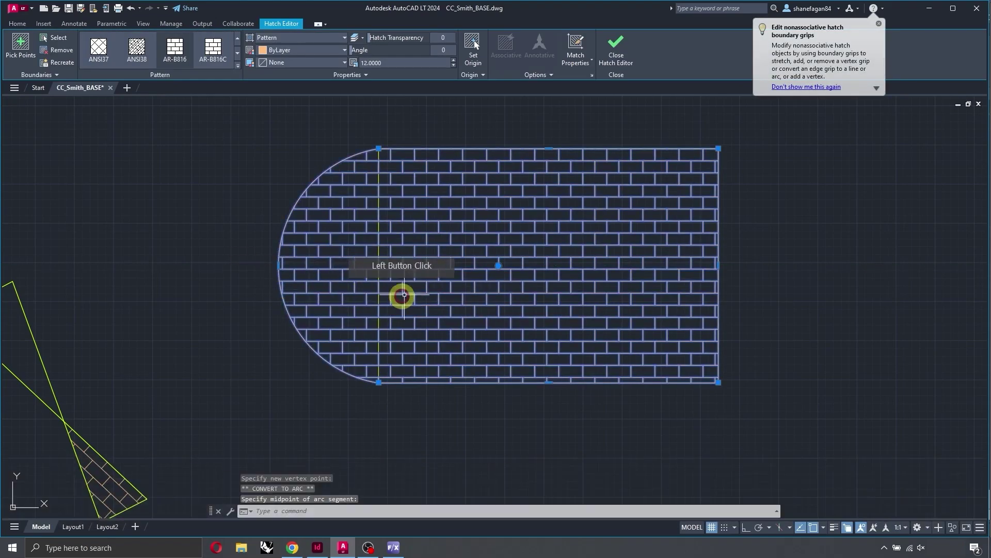